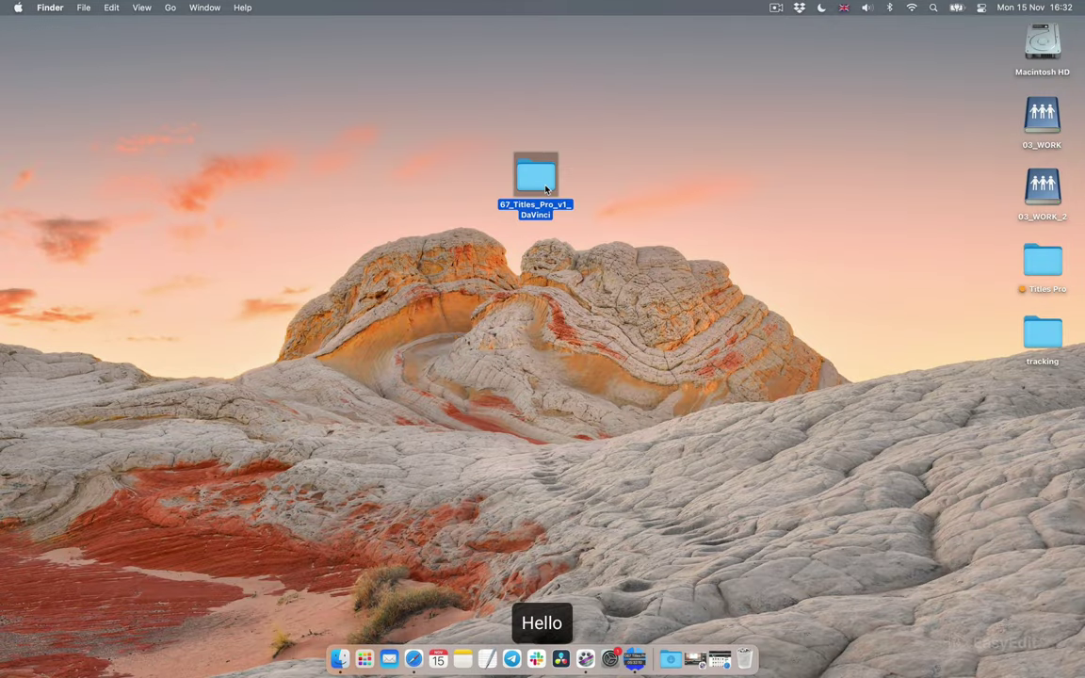
# Browse the 67_Titles_Pro_v1_DaVinci folder's Tutorial, Compositions Preview, Project Files and Fonts subfolders
pyautogui.doubleClick(545, 188)
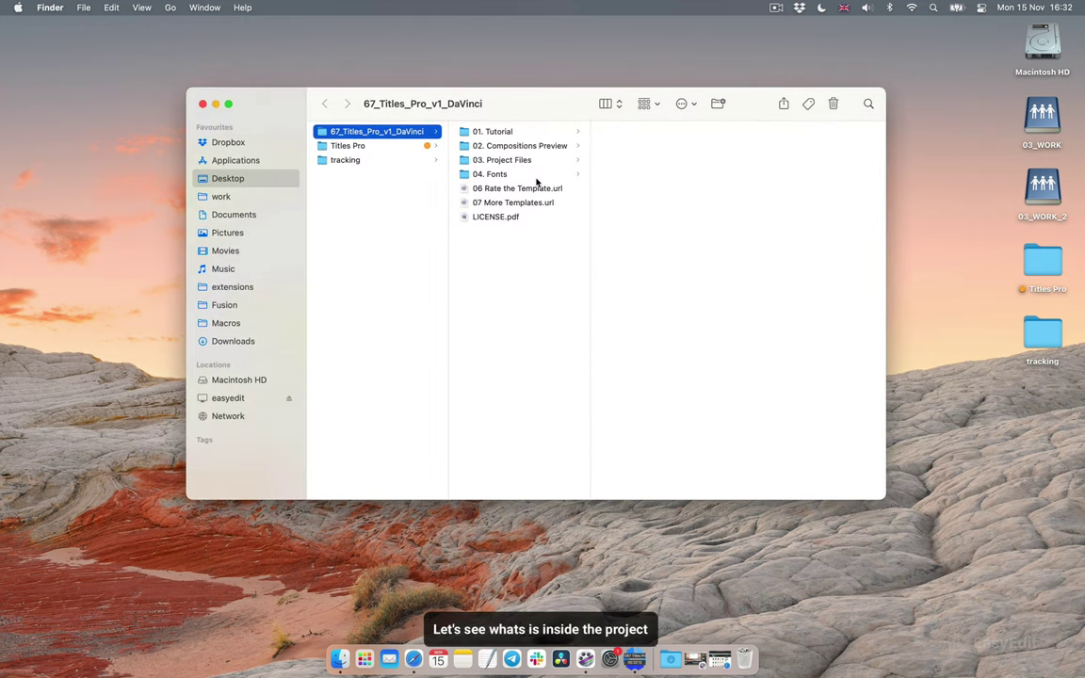
pyautogui.click(491, 132)
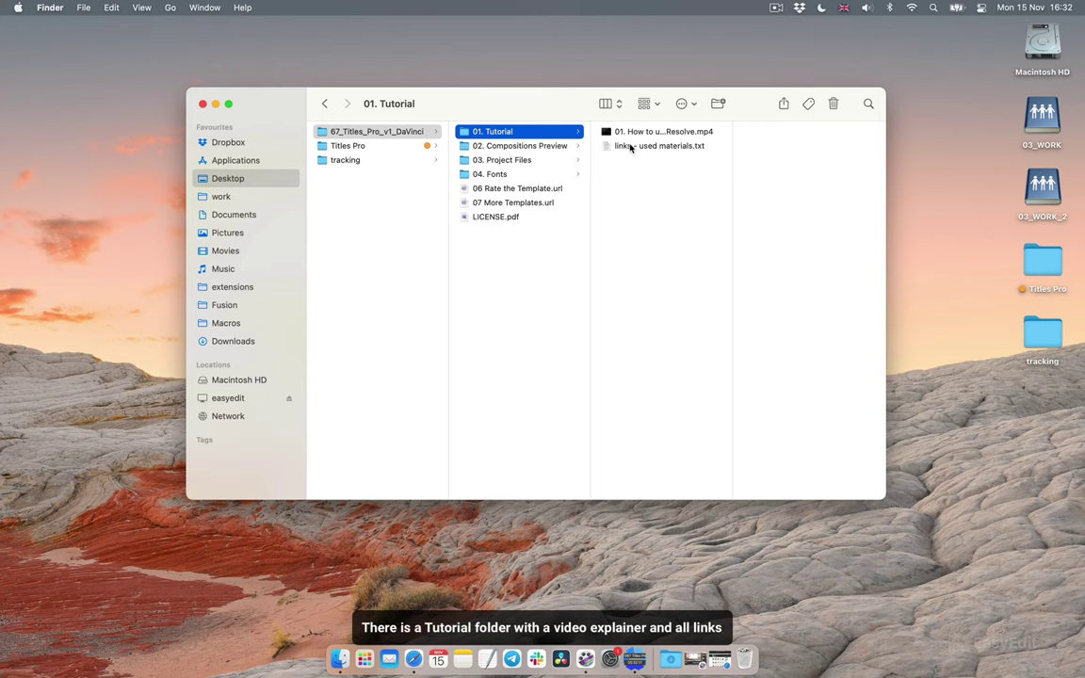
pyautogui.click(538, 146)
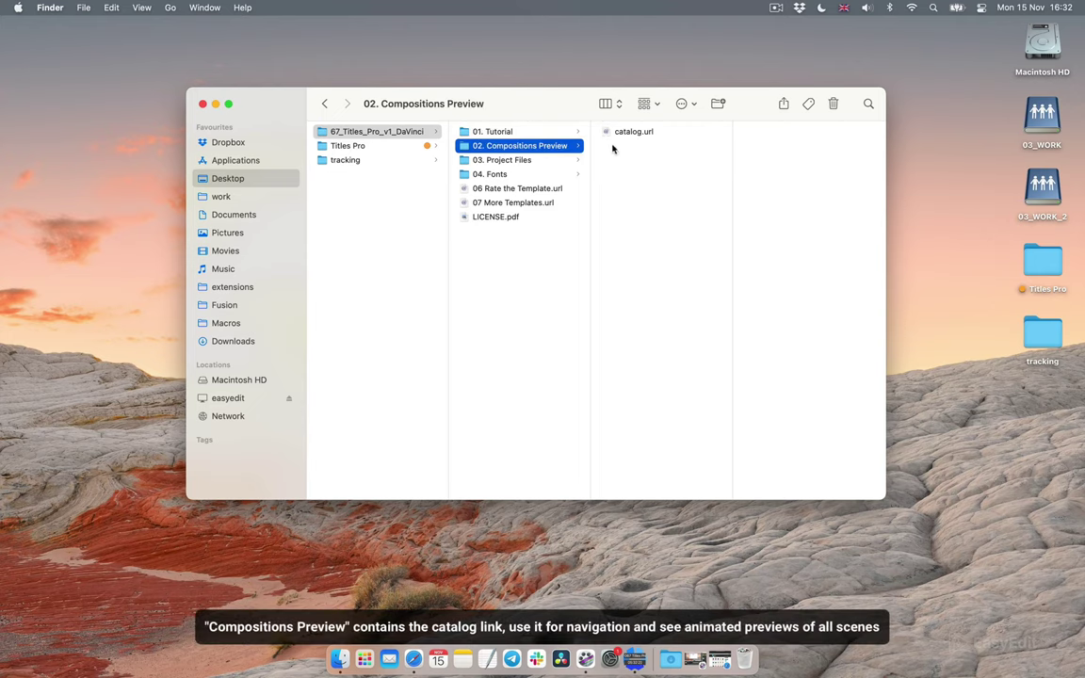
pyautogui.click(525, 162)
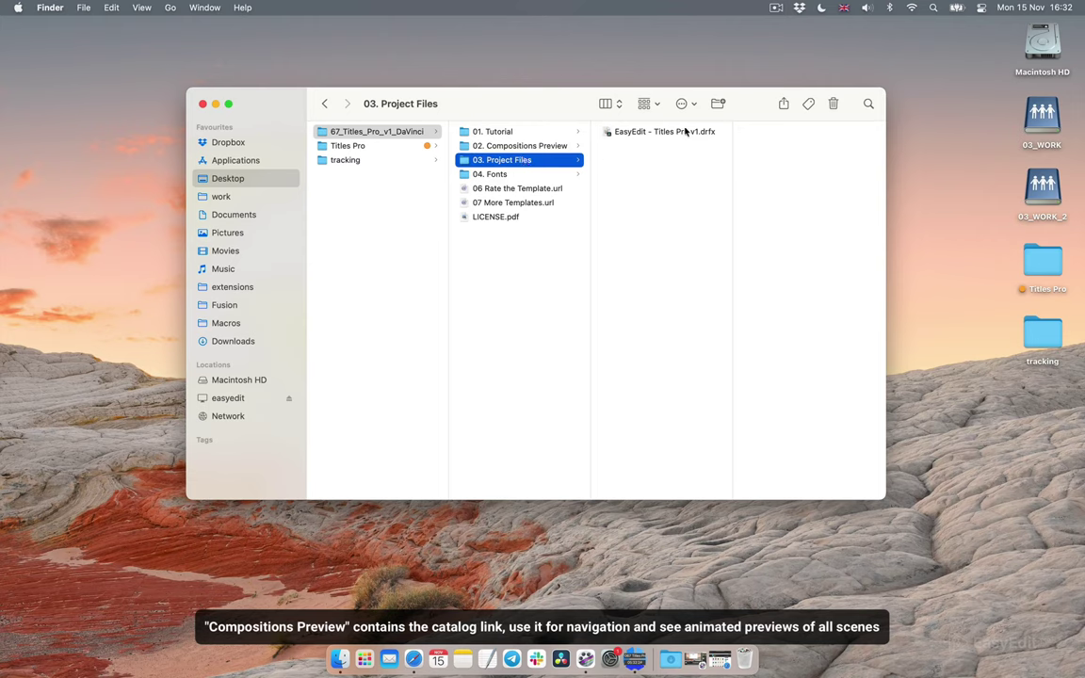
pyautogui.click(491, 179)
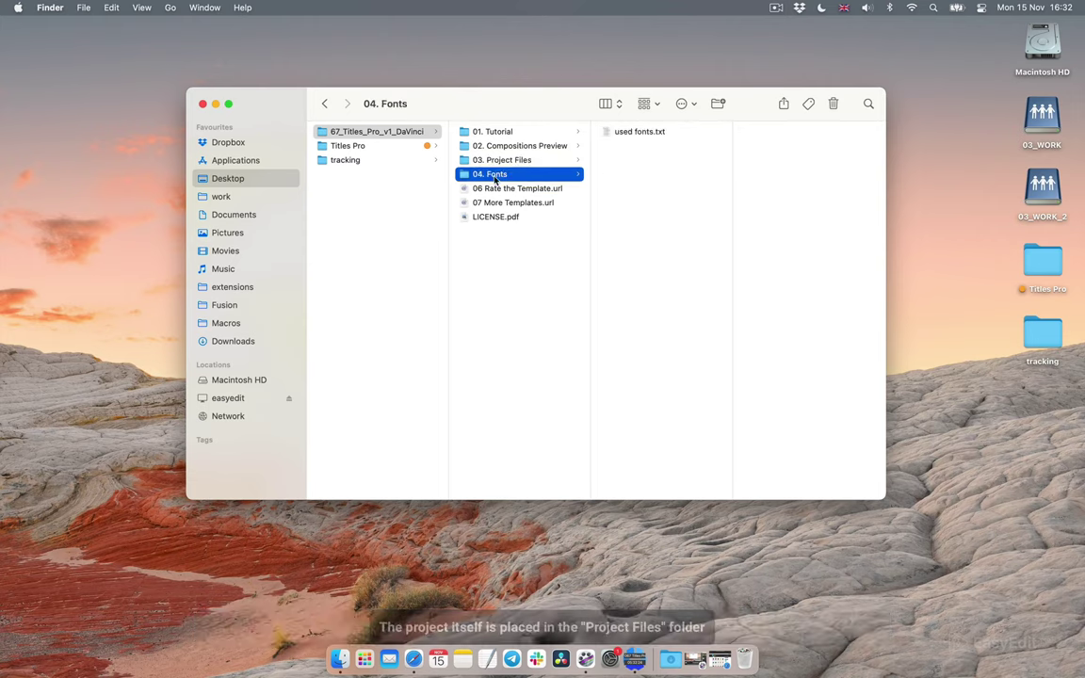
# Preview used fonts.txt in 04. Fonts and open it in TextEdit
pyautogui.click(656, 131)
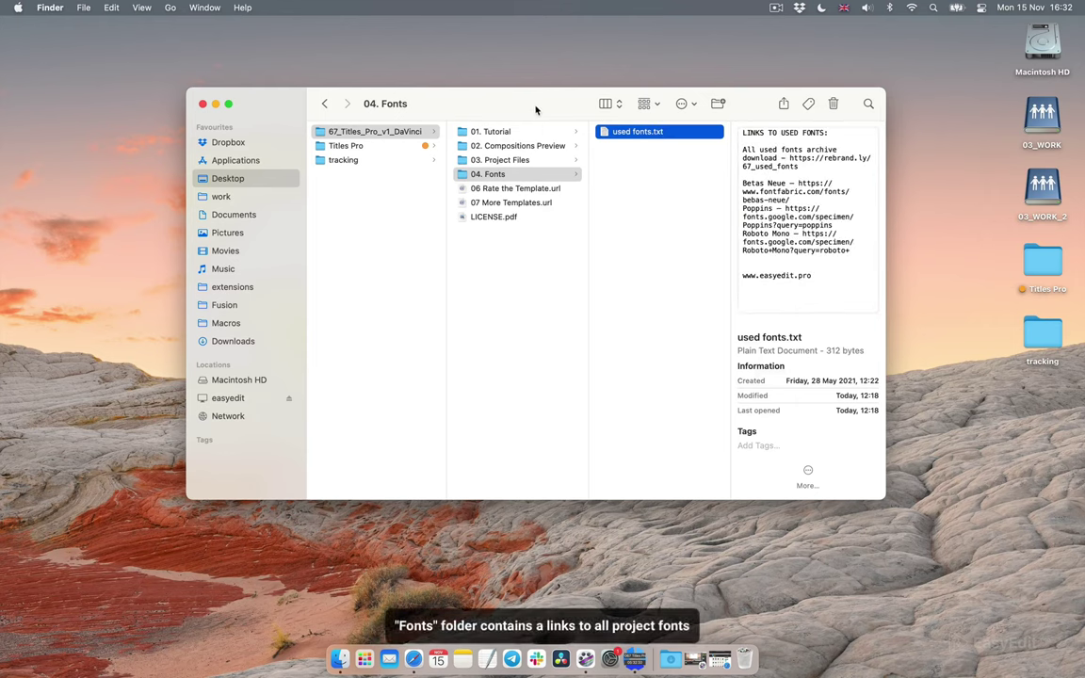
pyautogui.click(531, 162)
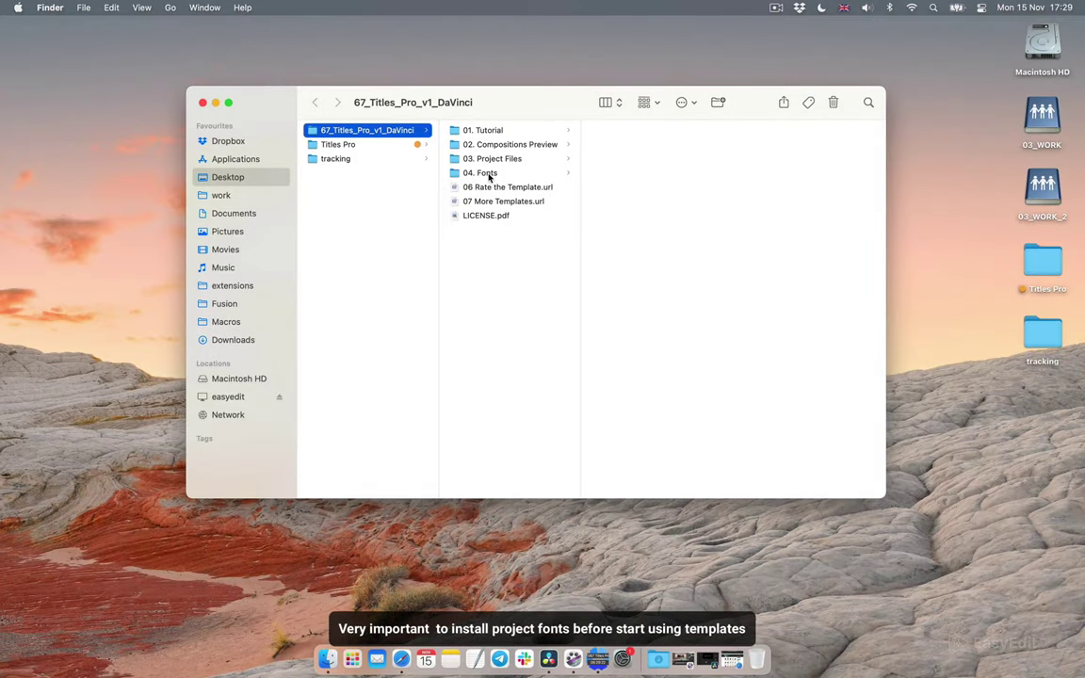
pyautogui.click(488, 175)
pyautogui.doubleClick(619, 132)
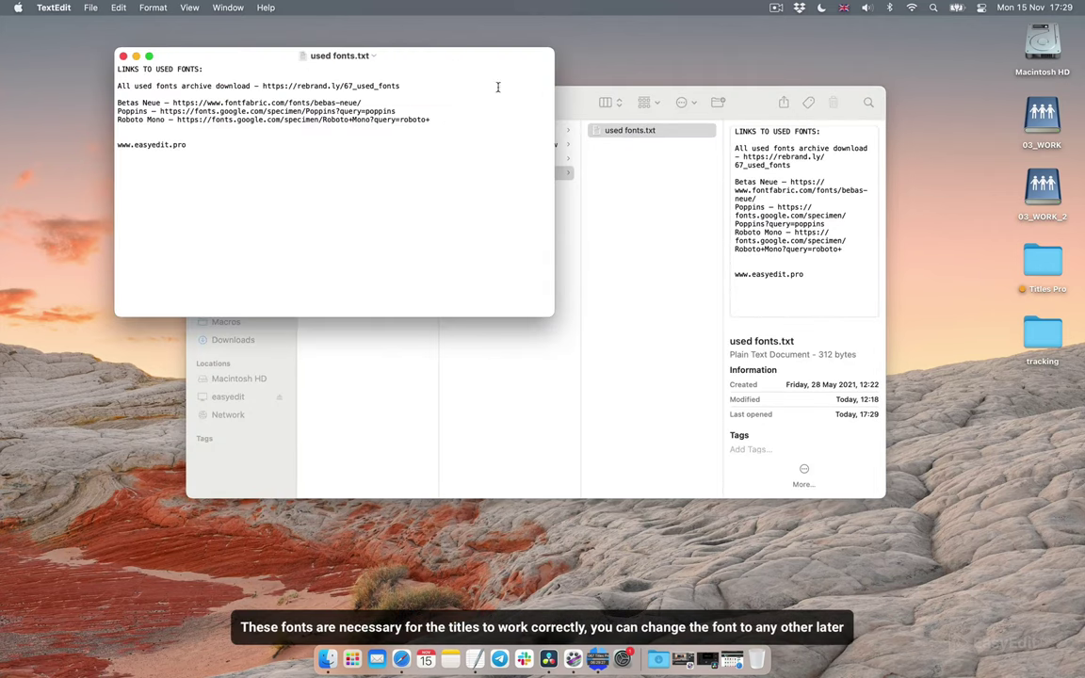
pyautogui.moveTo(496, 85); pyautogui.dragTo(641, 165)
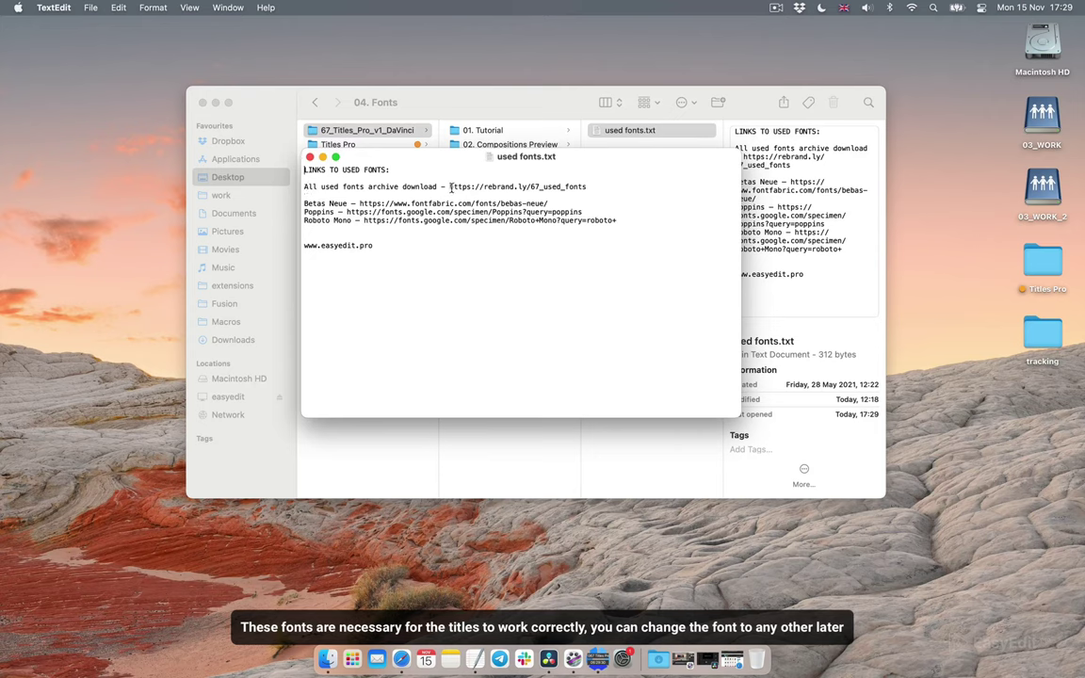
pyautogui.moveTo(450, 186); pyautogui.dragTo(590, 187)
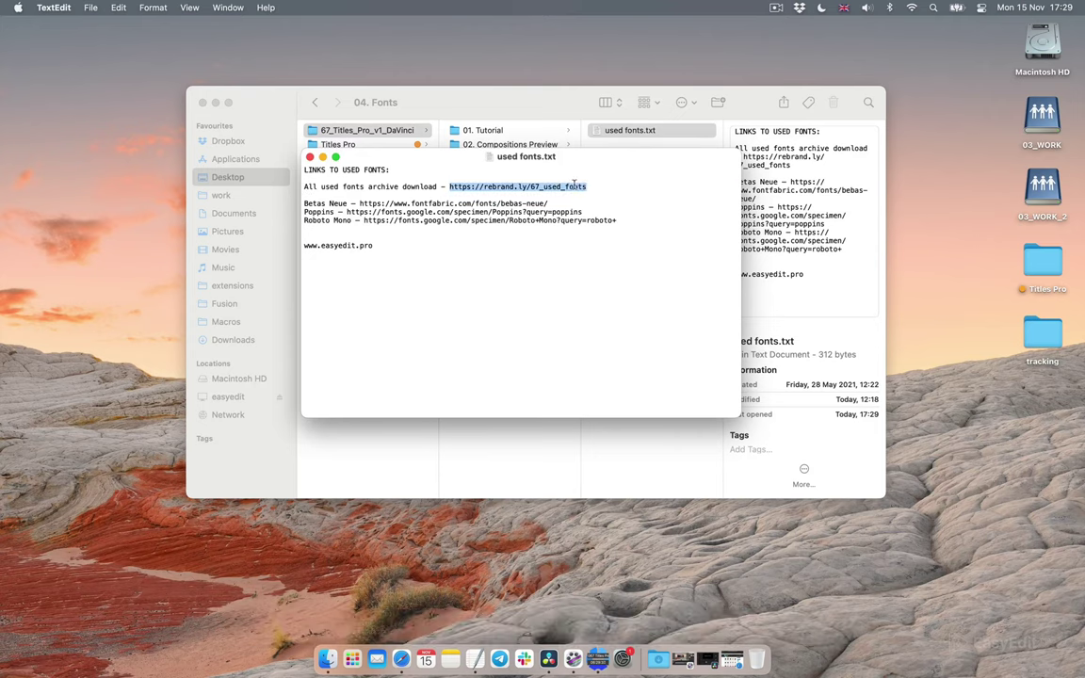
pyautogui.rightClick(574, 186)
pyautogui.click(598, 258)
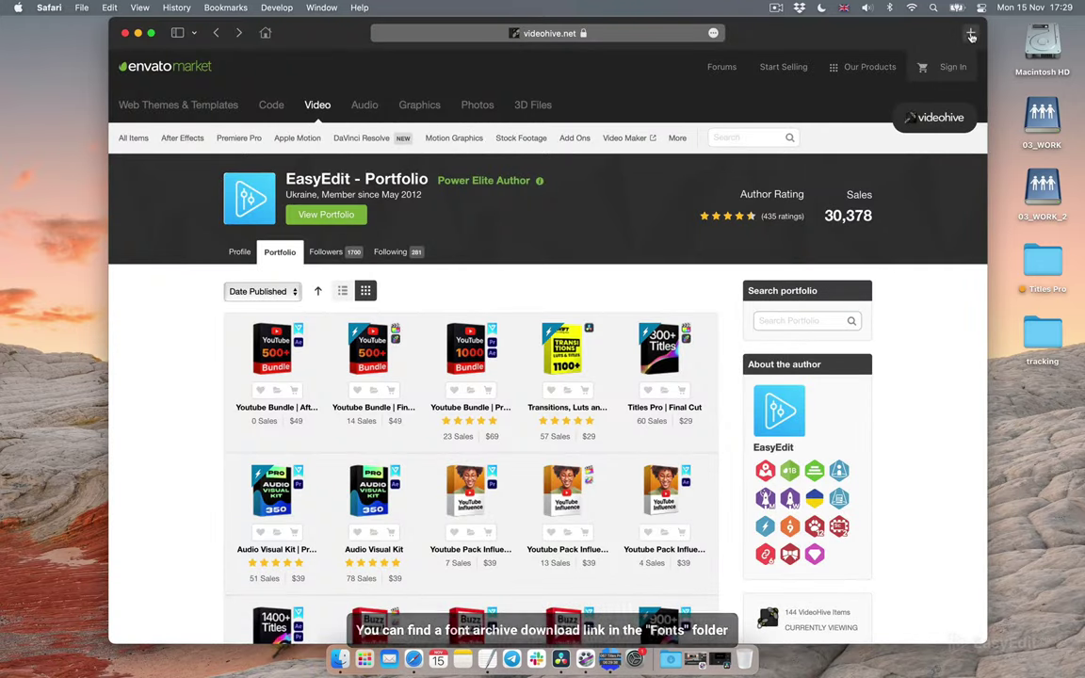
# Paste and load the font archive link in a new Safari tab, then minimise Safari
pyautogui.click(971, 33)
pyautogui.rightClick(575, 37)
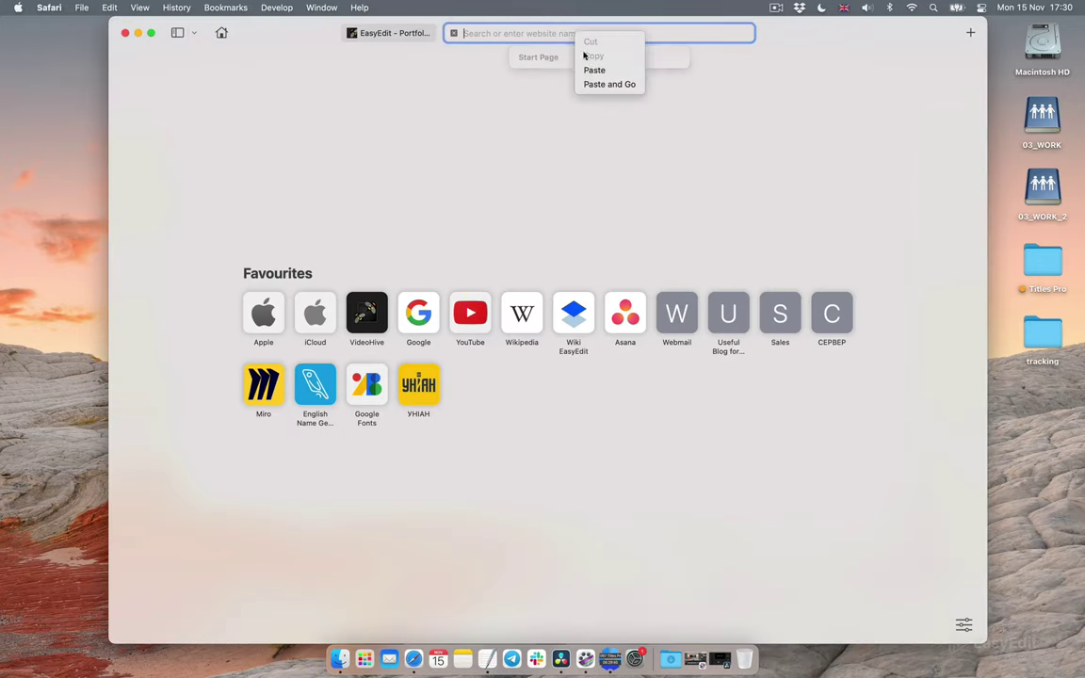
pyautogui.click(600, 85)
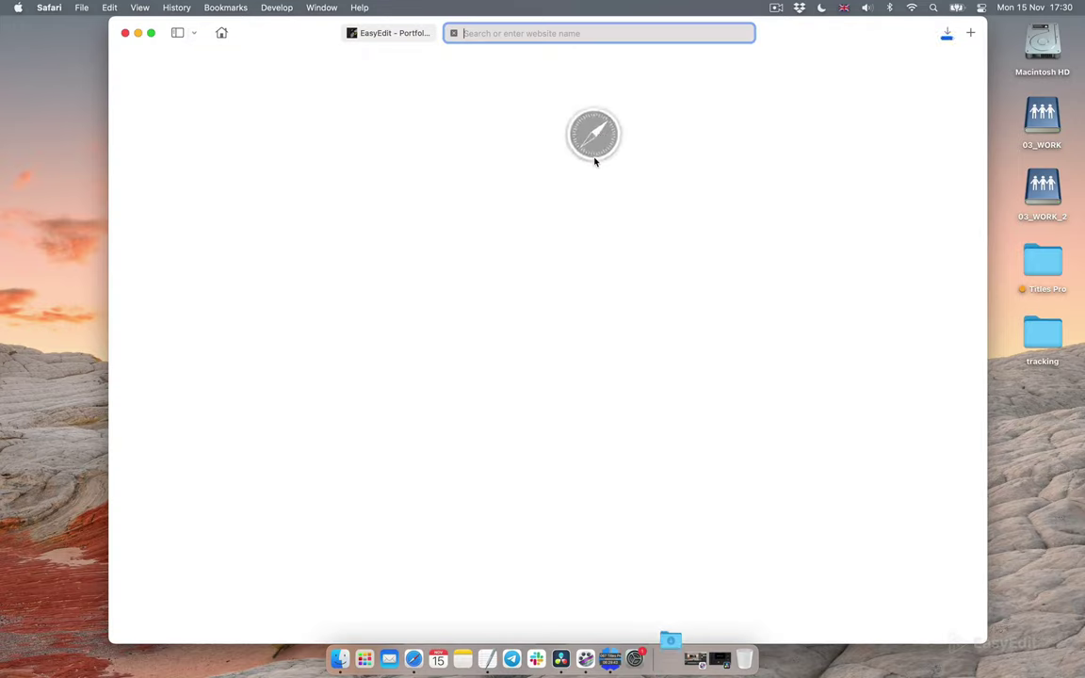
pyautogui.click(137, 33)
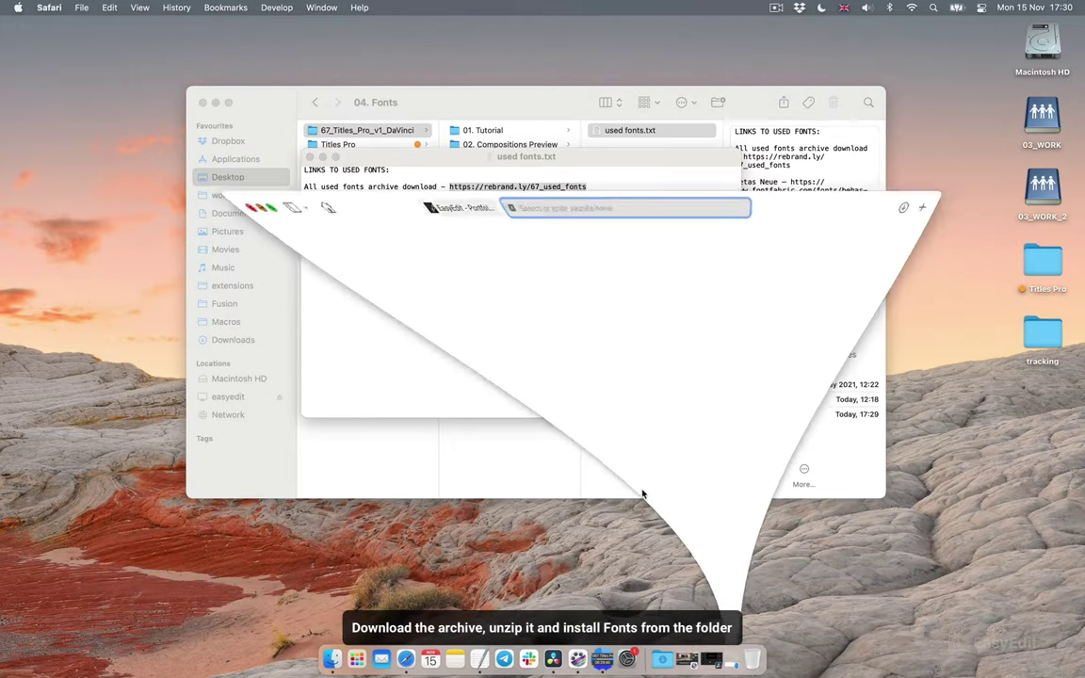
# Close the fonts note and unzip used_fonts_v1.zip from the Downloads folder
pyautogui.click(310, 157)
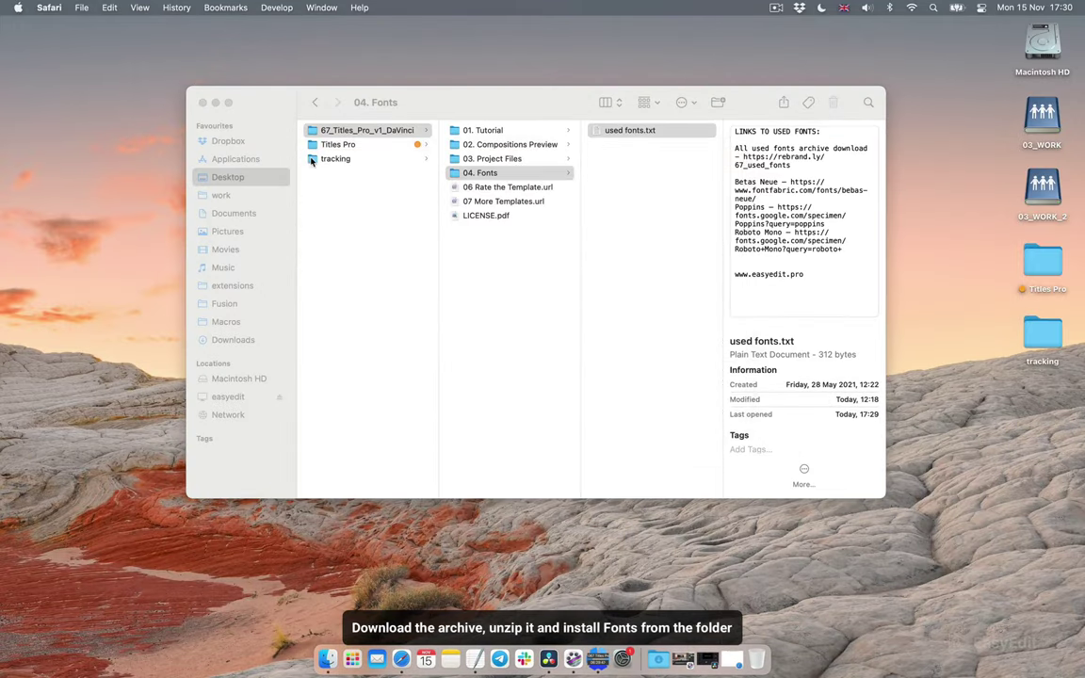
pyautogui.click(231, 339)
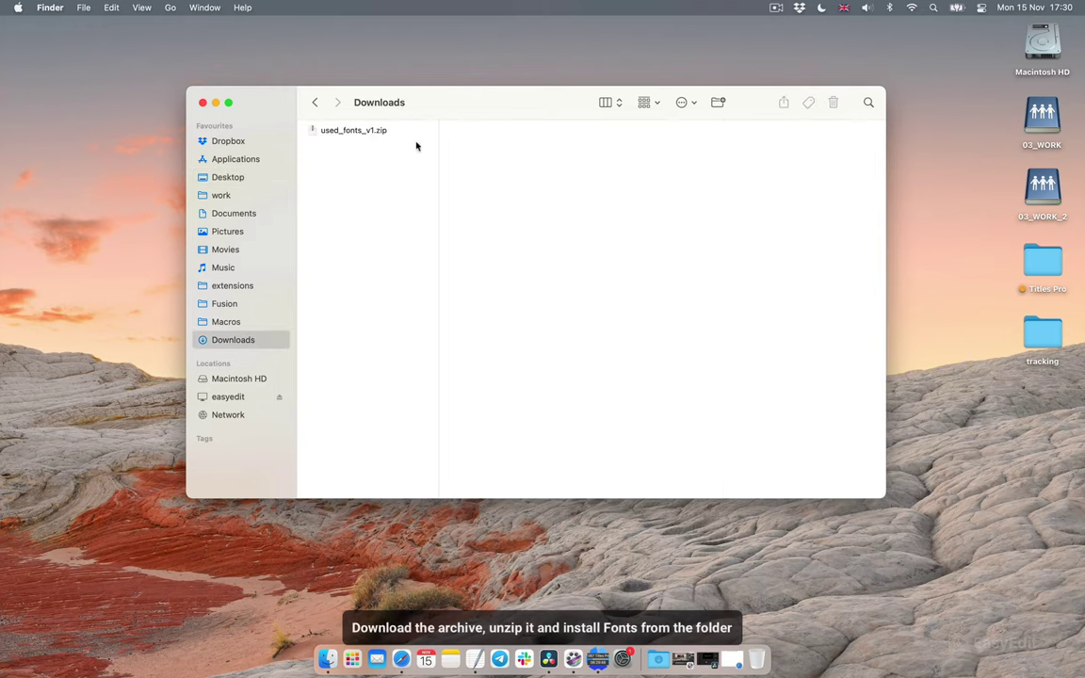
pyautogui.click(381, 133)
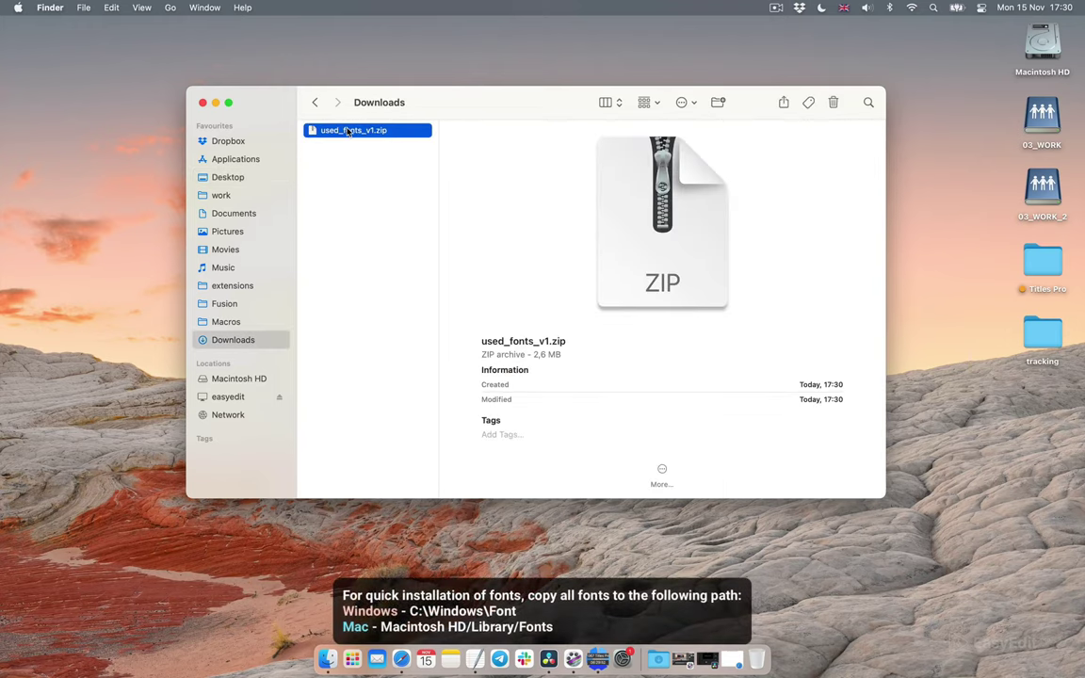
pyautogui.doubleClick(365, 134)
pyautogui.click(381, 128)
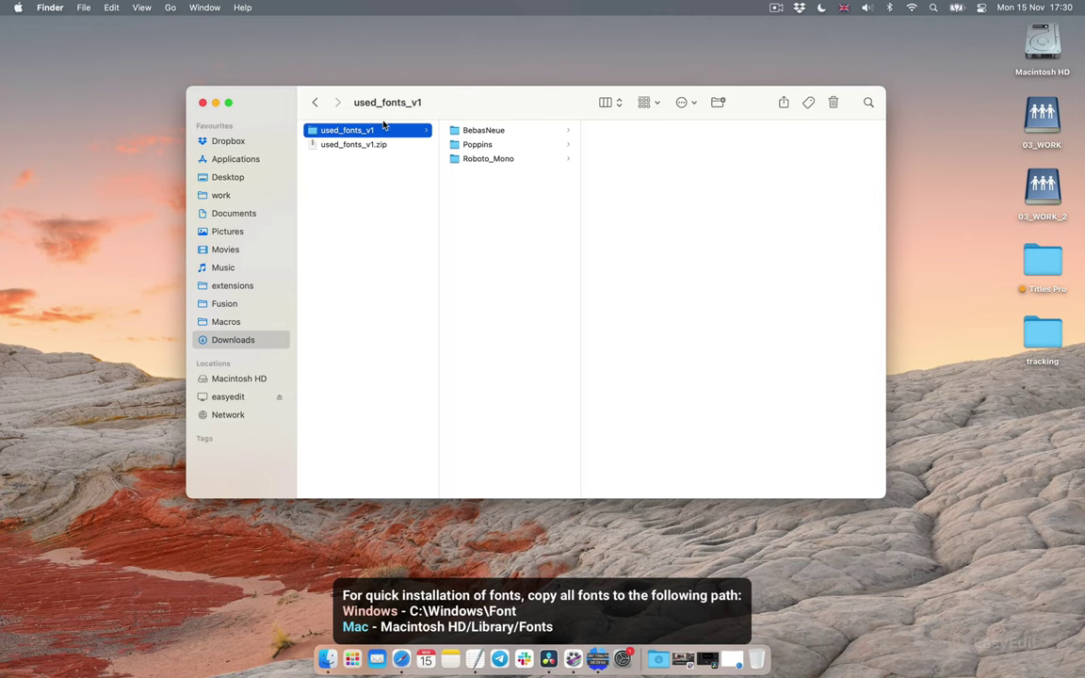
# Review the BebasNeue, Poppins and Roboto_Mono fonts, then launch DaVinci Resolve
pyautogui.click(511, 133)
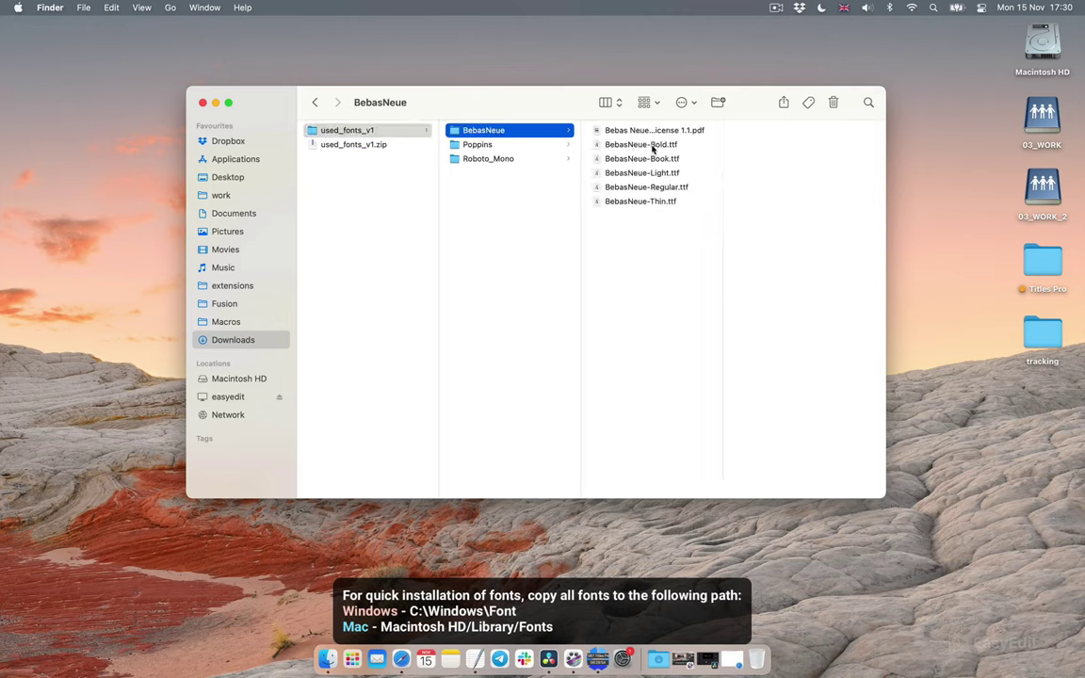
pyautogui.click(652, 148)
pyautogui.press('Down')
pyautogui.press('Down')
pyautogui.press('Down')
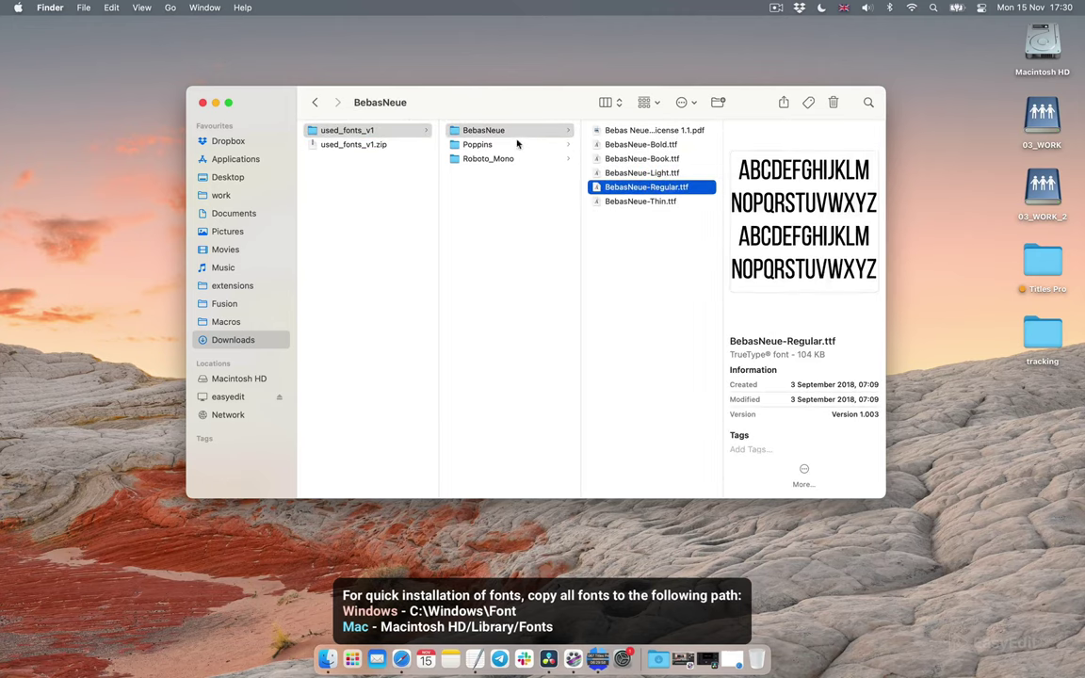
pyautogui.click(517, 145)
pyautogui.click(506, 159)
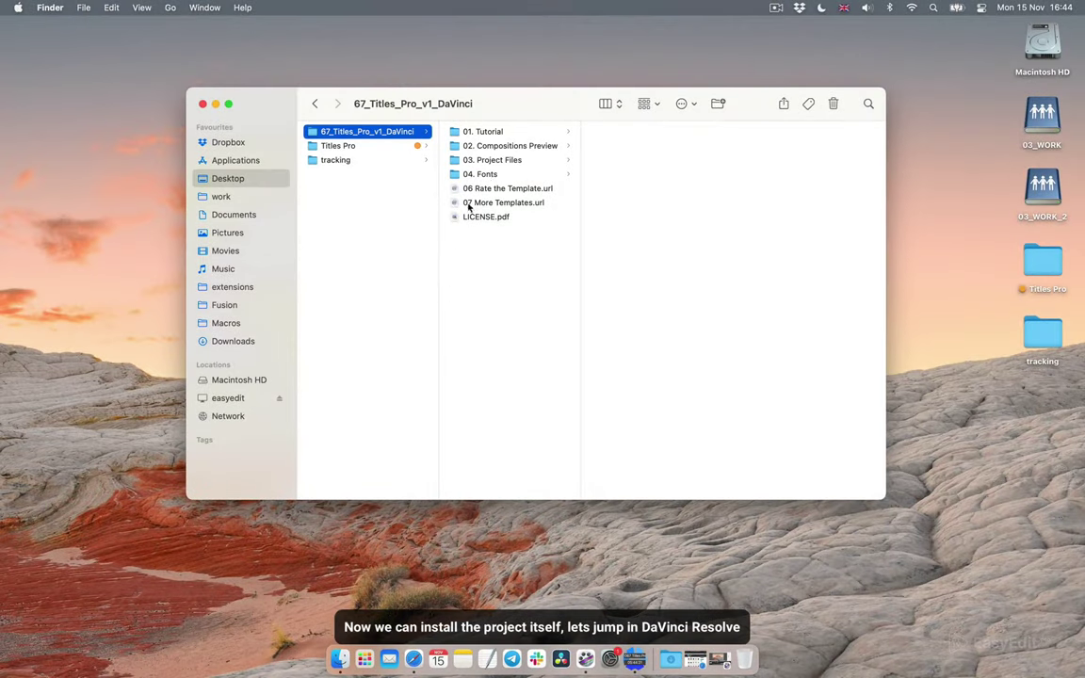
pyautogui.click(504, 162)
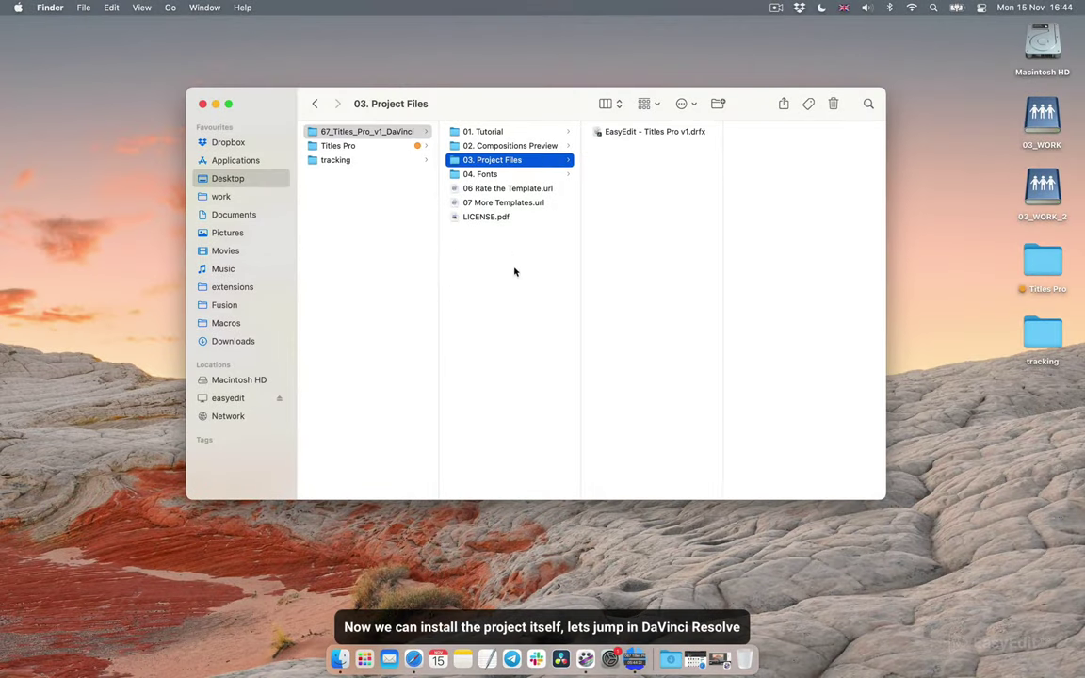
pyautogui.click(216, 105)
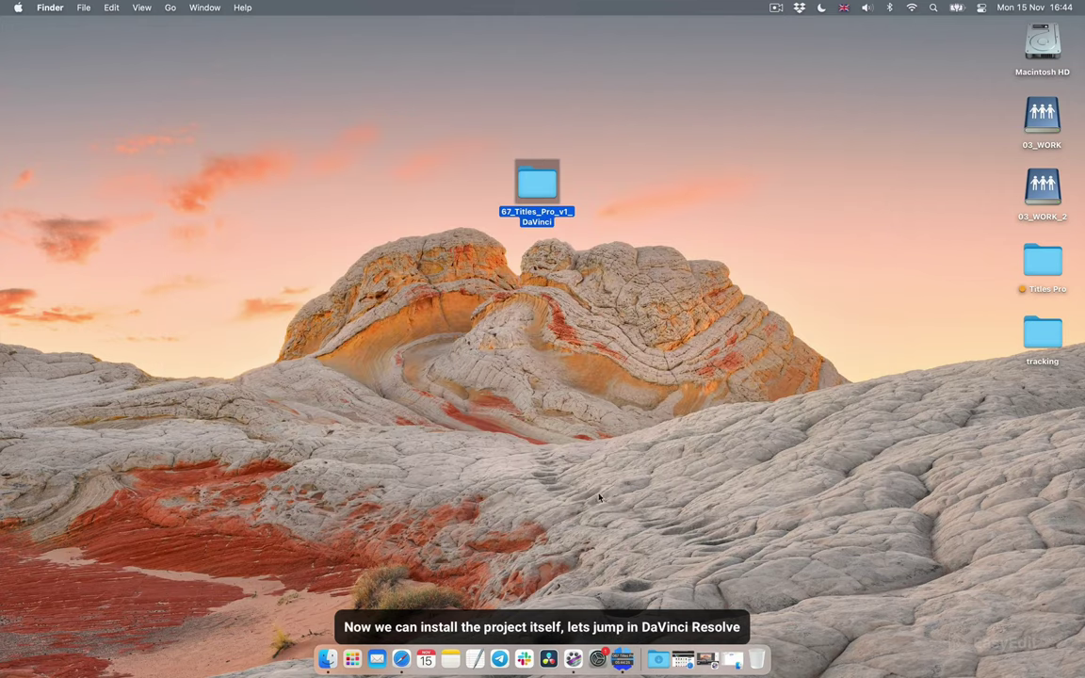
pyautogui.click(551, 659)
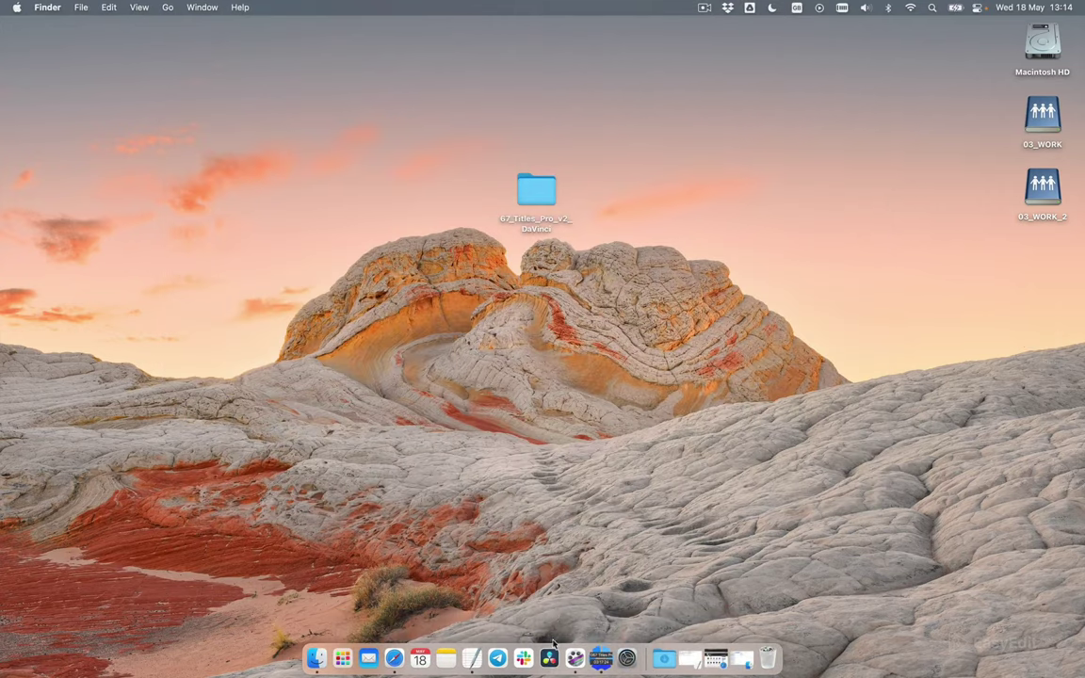
# Open Untitled Project from the DaVinci Resolve Project Manager
pyautogui.click(550, 658)
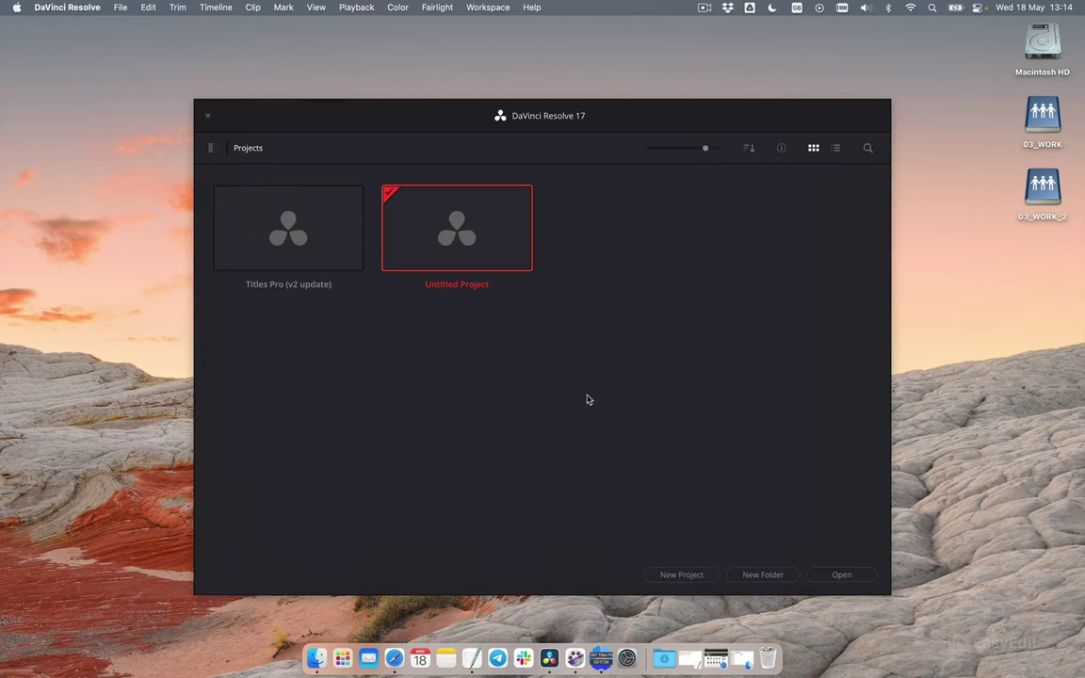
pyautogui.click(833, 576)
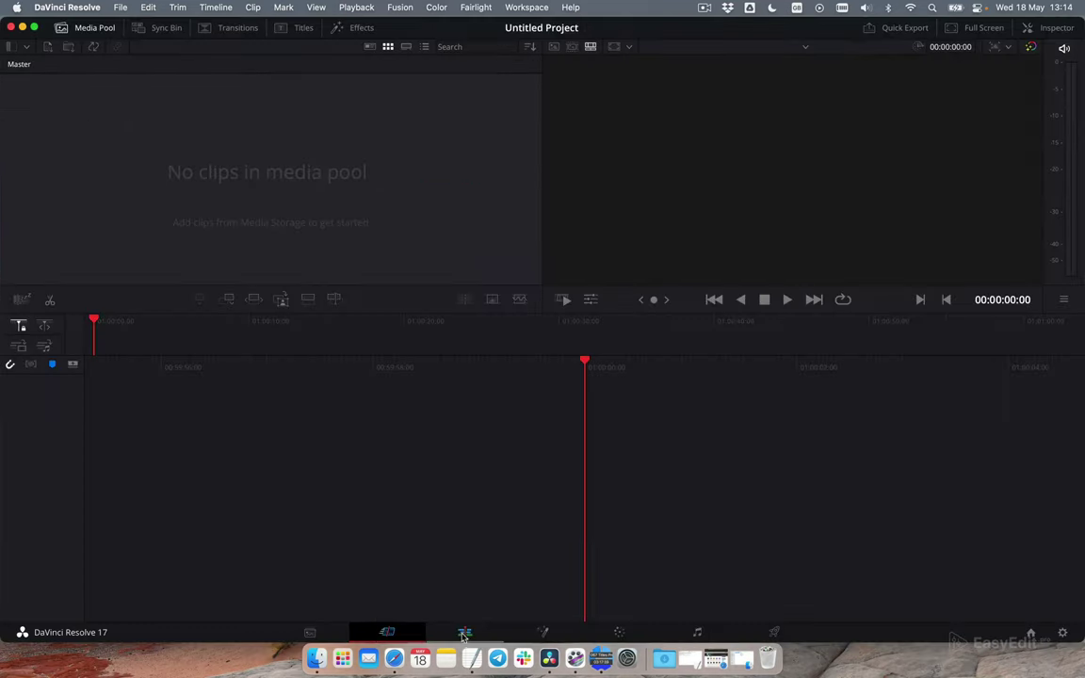
# Set the timeline resolution to 3840 x 2160 Ultra HD in Project Settings and save
pyautogui.click(464, 633)
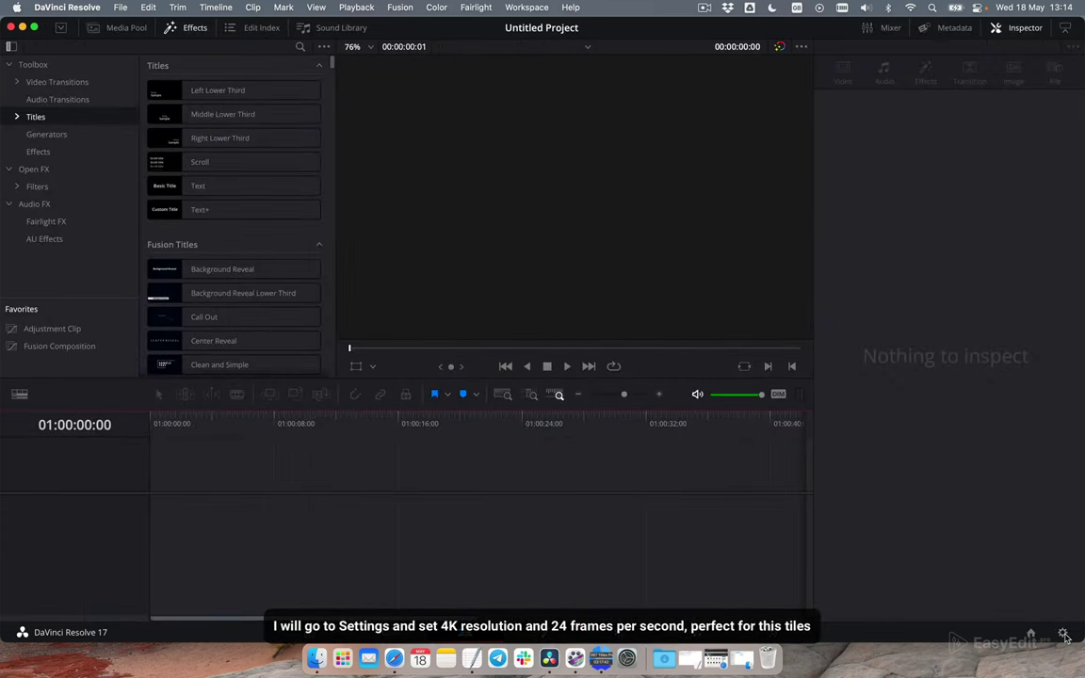
pyautogui.click(1063, 636)
pyautogui.click(569, 149)
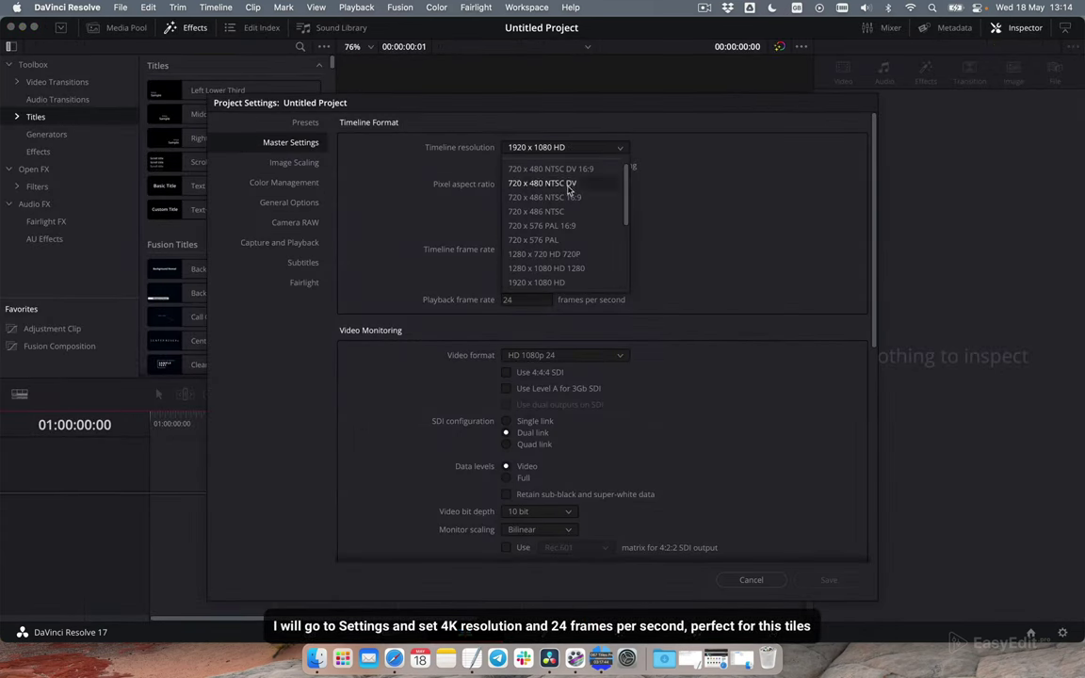
pyautogui.scroll(-2, 565, 279)
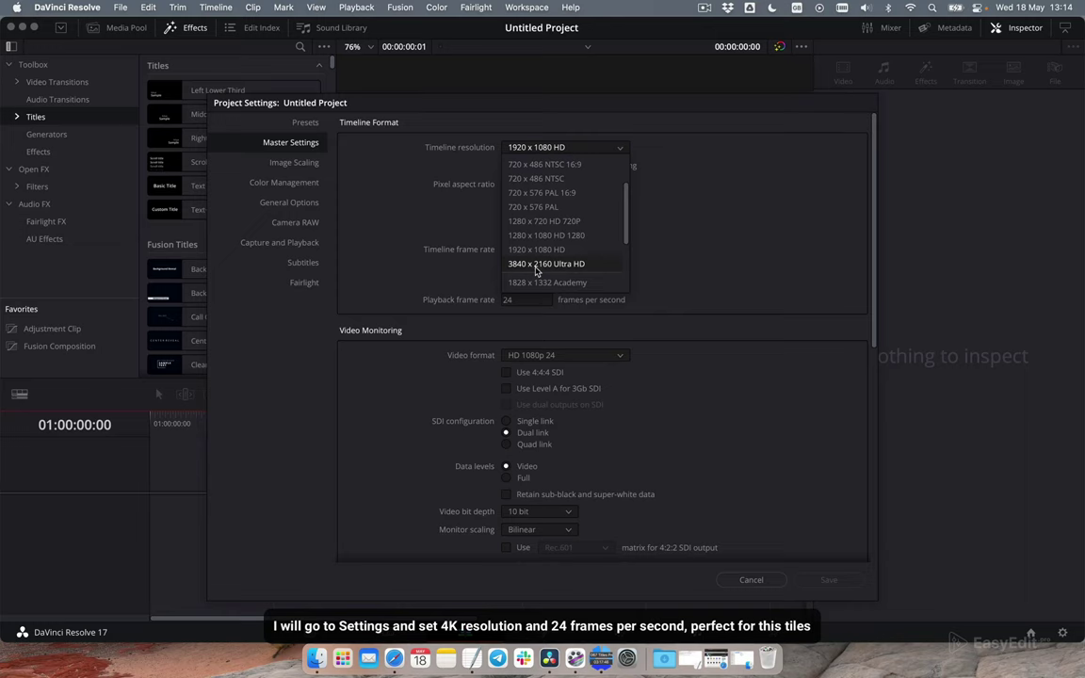
pyautogui.click(535, 268)
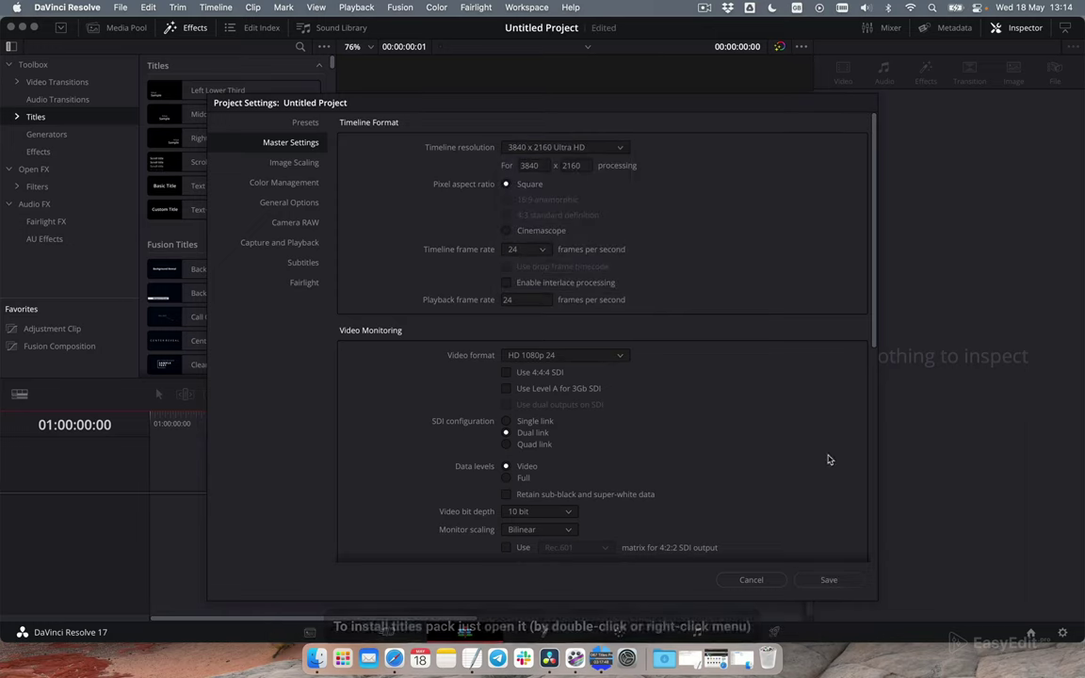
pyautogui.click(829, 580)
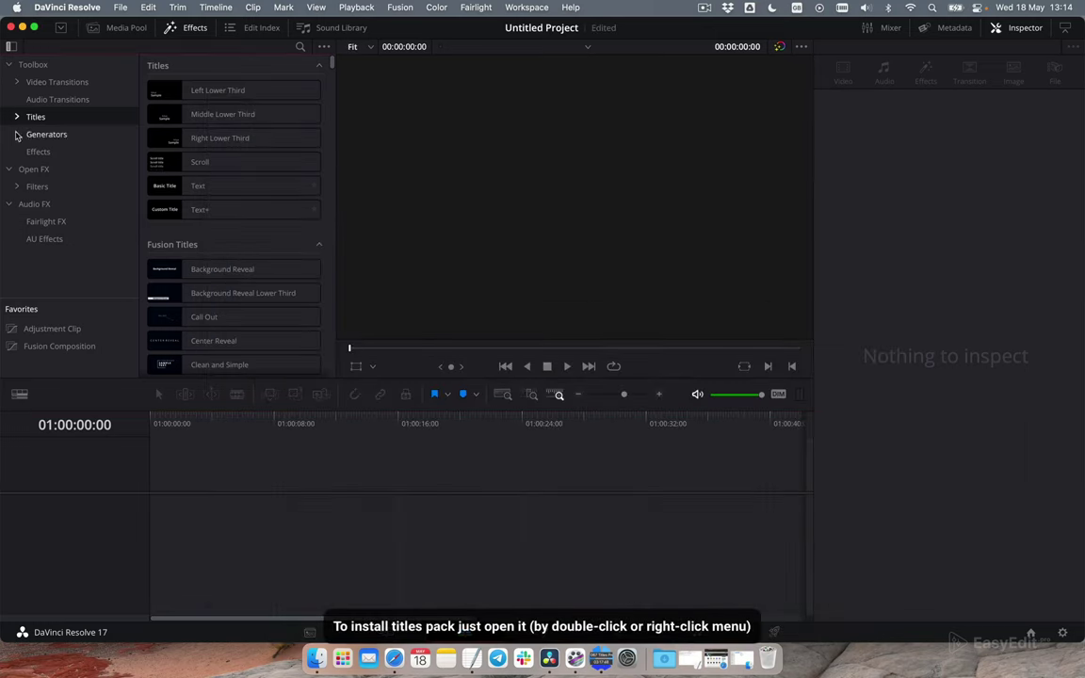
# Open EasyEdit - Titles Pro v2.drfx from 03. Project Files in DaVinci Resolve
pyautogui.click(664, 659)
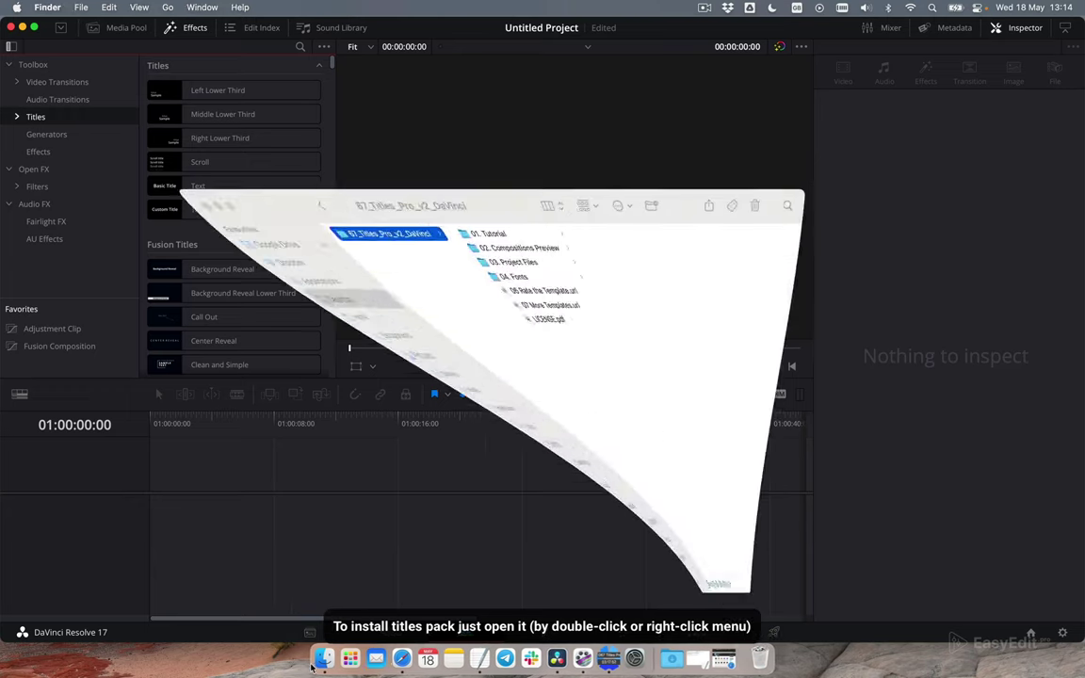
pyautogui.click(454, 167)
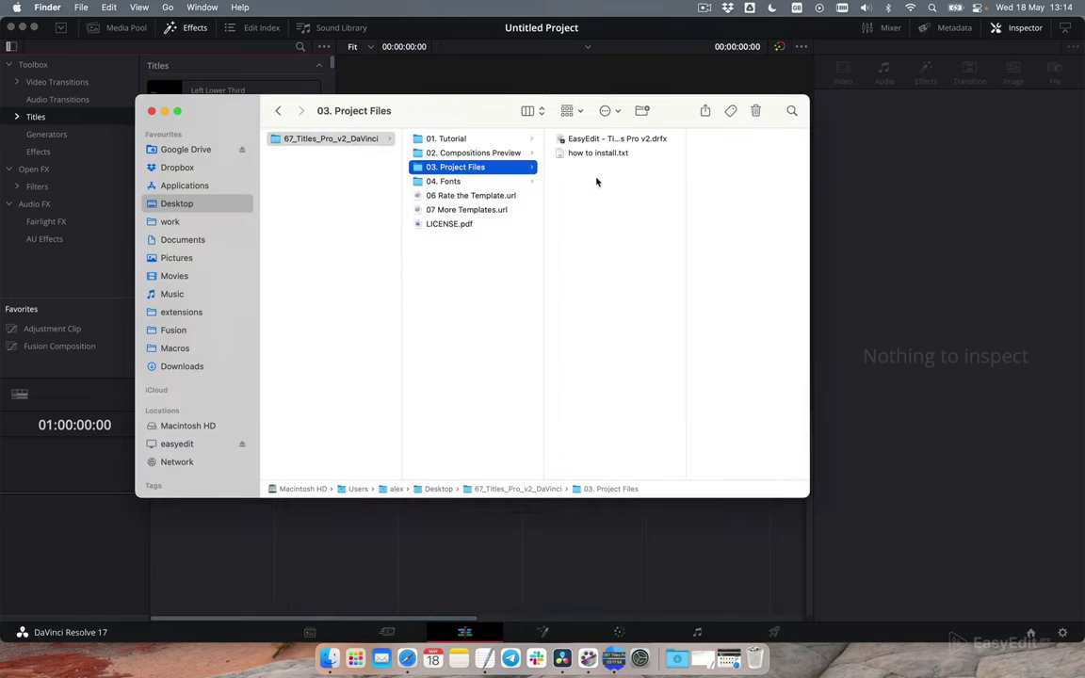
pyautogui.click(612, 139)
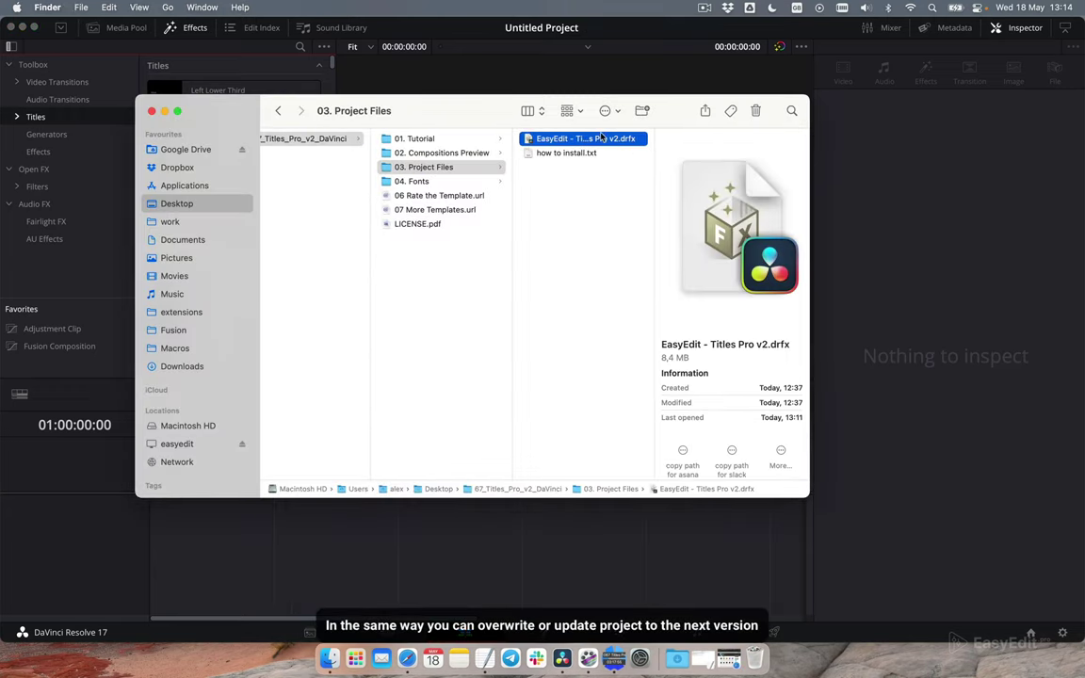
pyautogui.rightClick(601, 138)
pyautogui.click(608, 145)
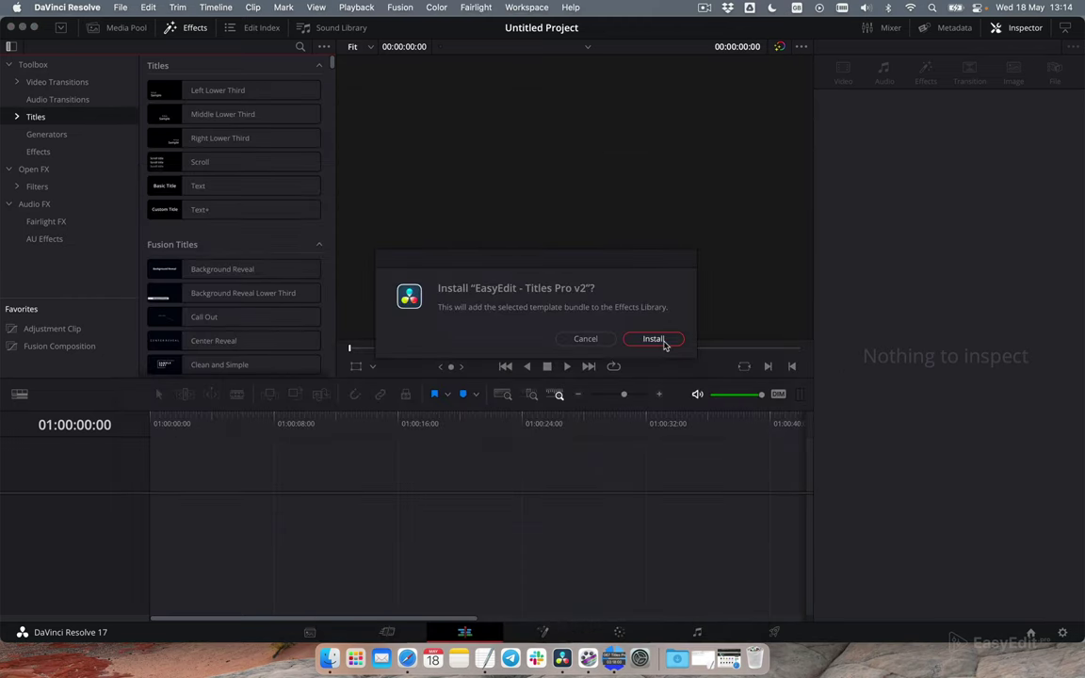
# Install the EasyEdit - Titles Pro v2 pack and expand its folder under Titles
pyautogui.click(656, 341)
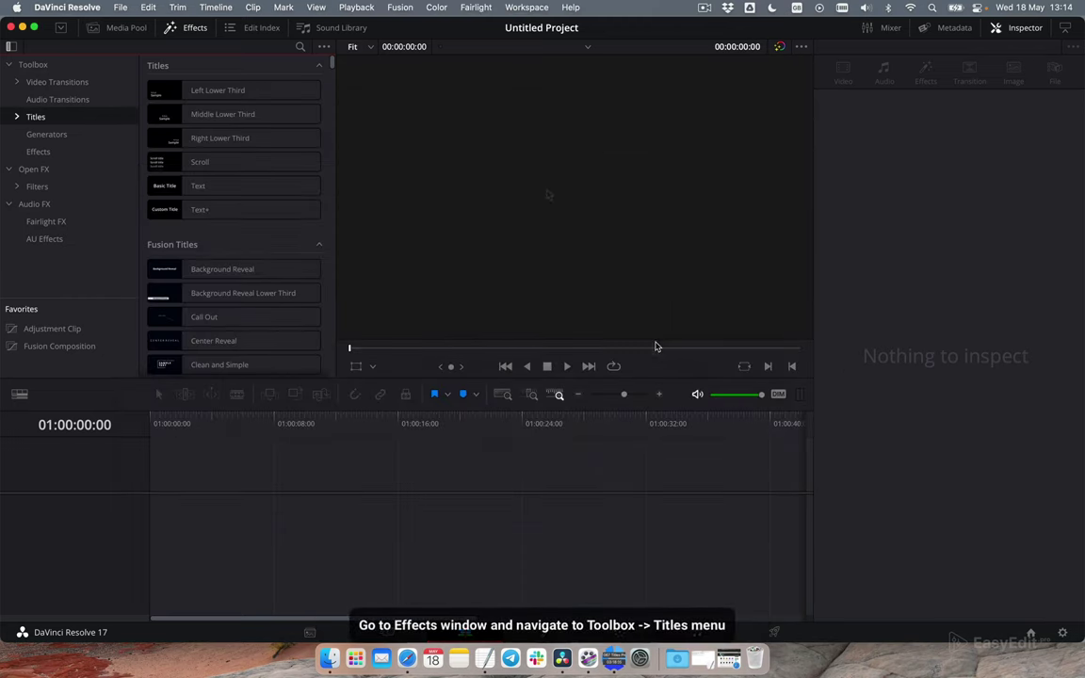
pyautogui.click(16, 117)
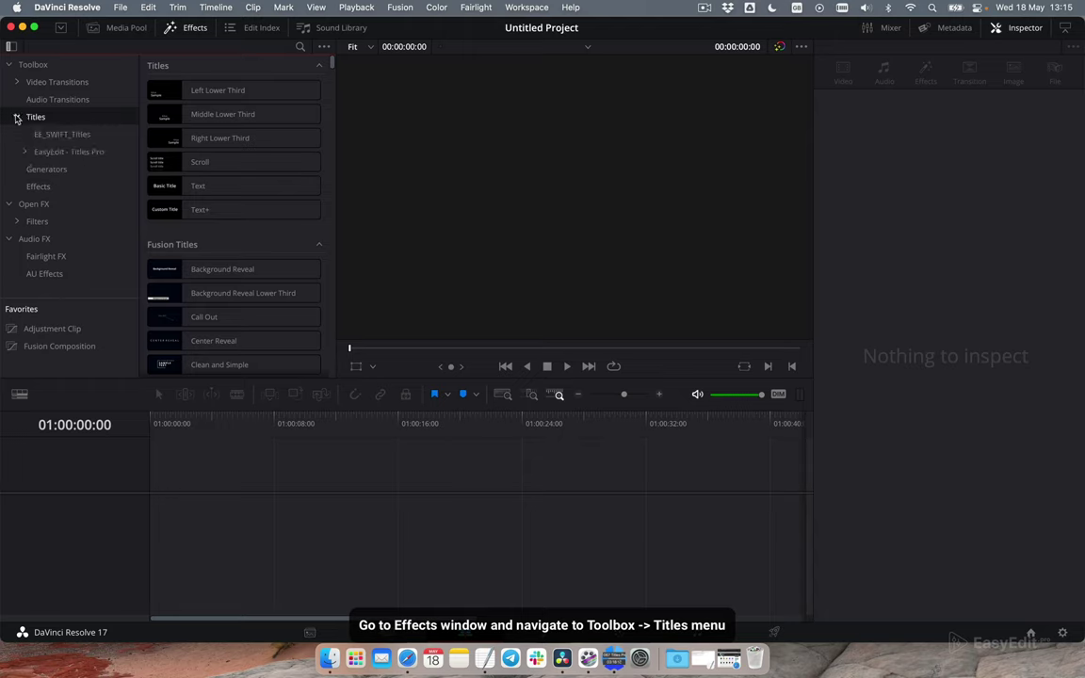
pyautogui.click(50, 155)
pyautogui.click(25, 153)
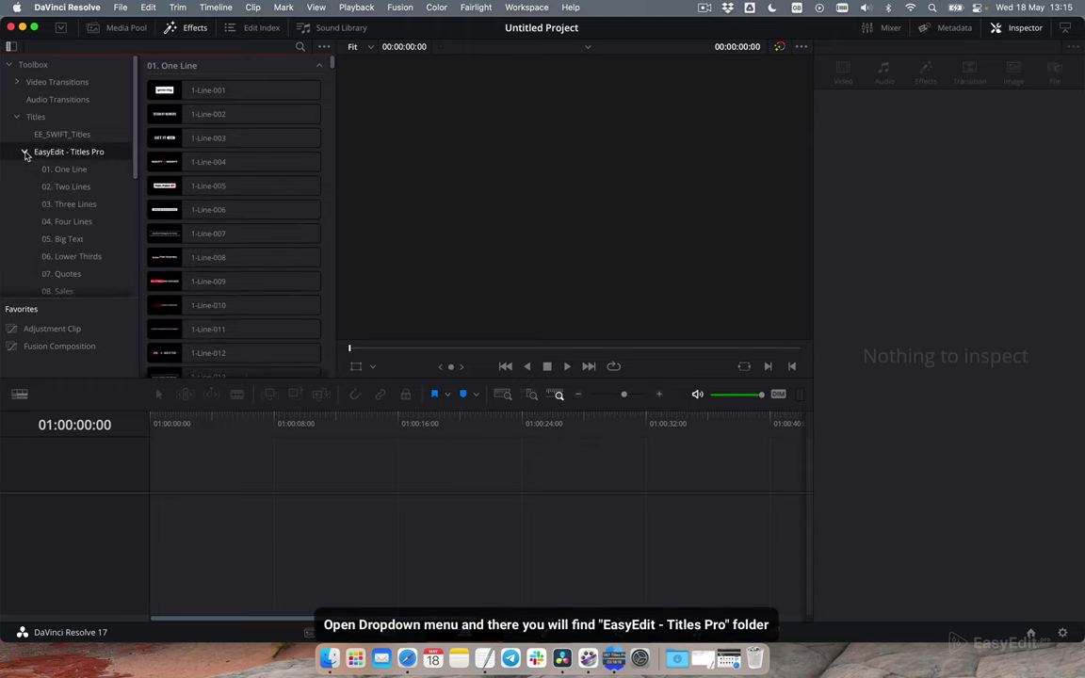
# Browse the Two Lines, Three Lines, Four Lines, Big Text and Digital titles, ending on Three Lines
pyautogui.scroll(-5, 103, 151)
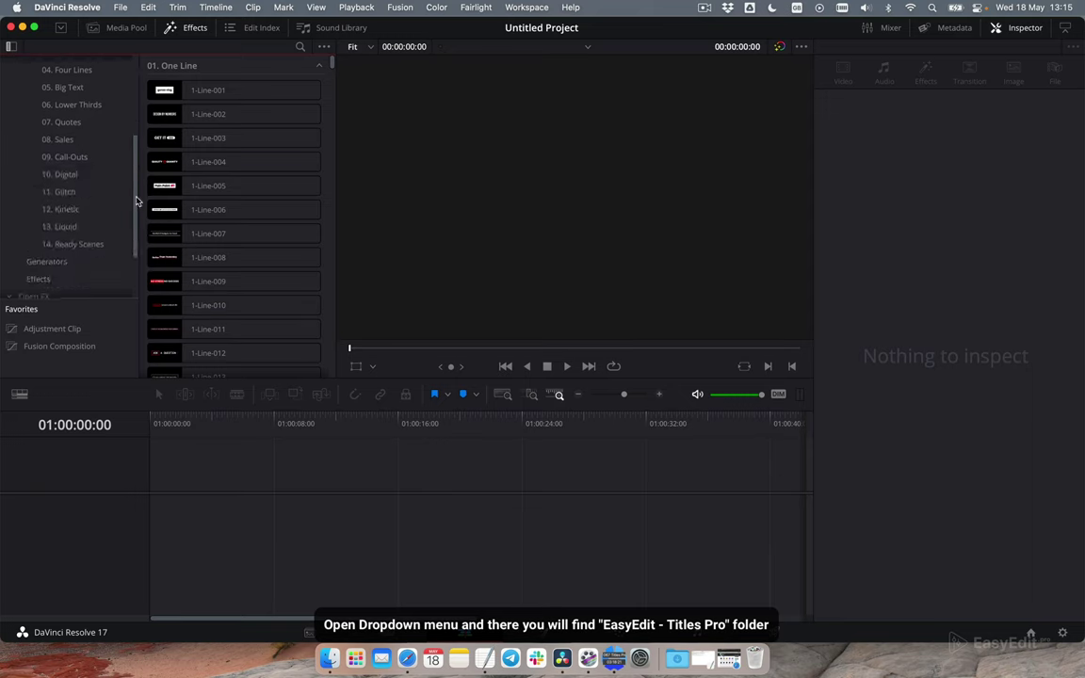
pyautogui.scroll(4, 110, 145)
pyautogui.click(85, 157)
pyautogui.click(77, 175)
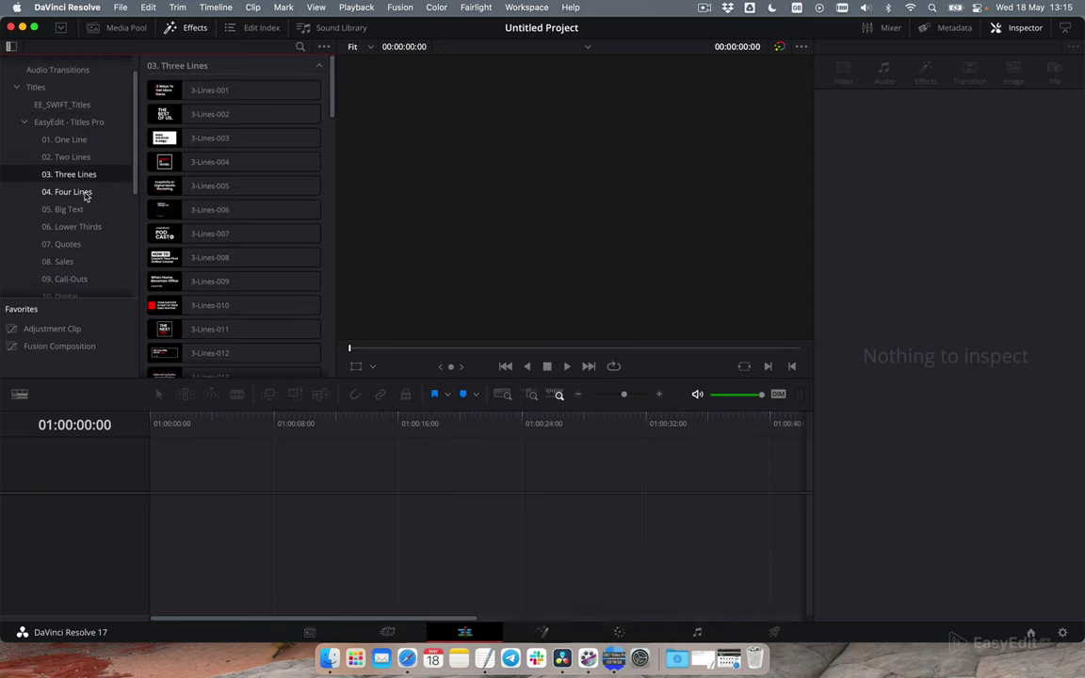
pyautogui.click(78, 192)
pyautogui.click(83, 210)
pyautogui.scroll(-2, 82, 217)
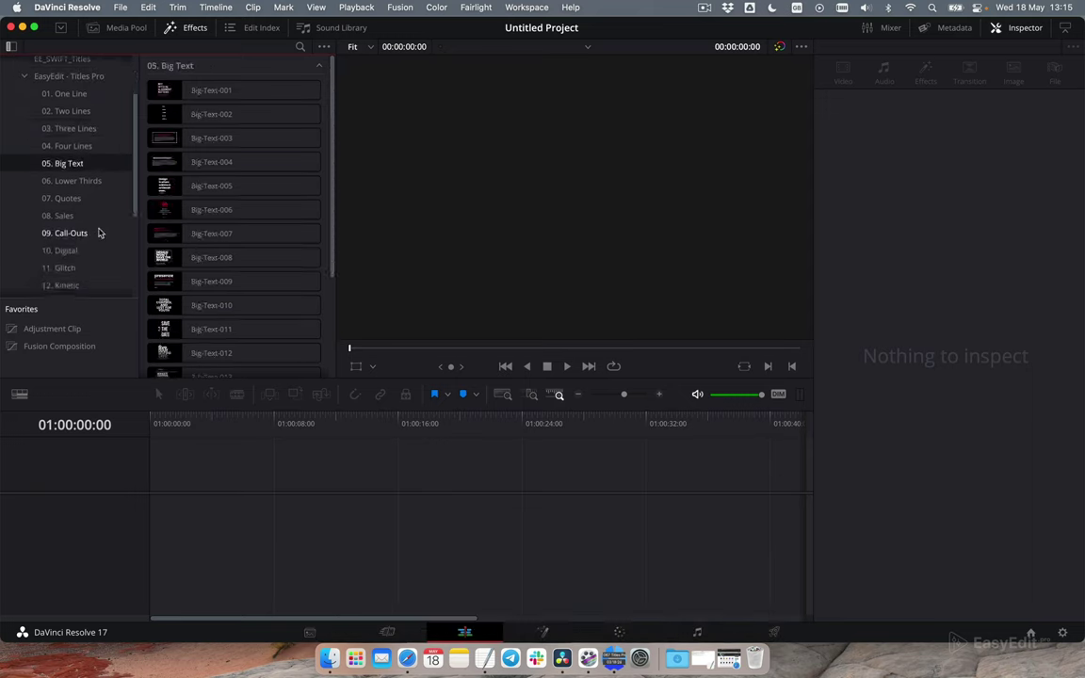
pyautogui.click(66, 251)
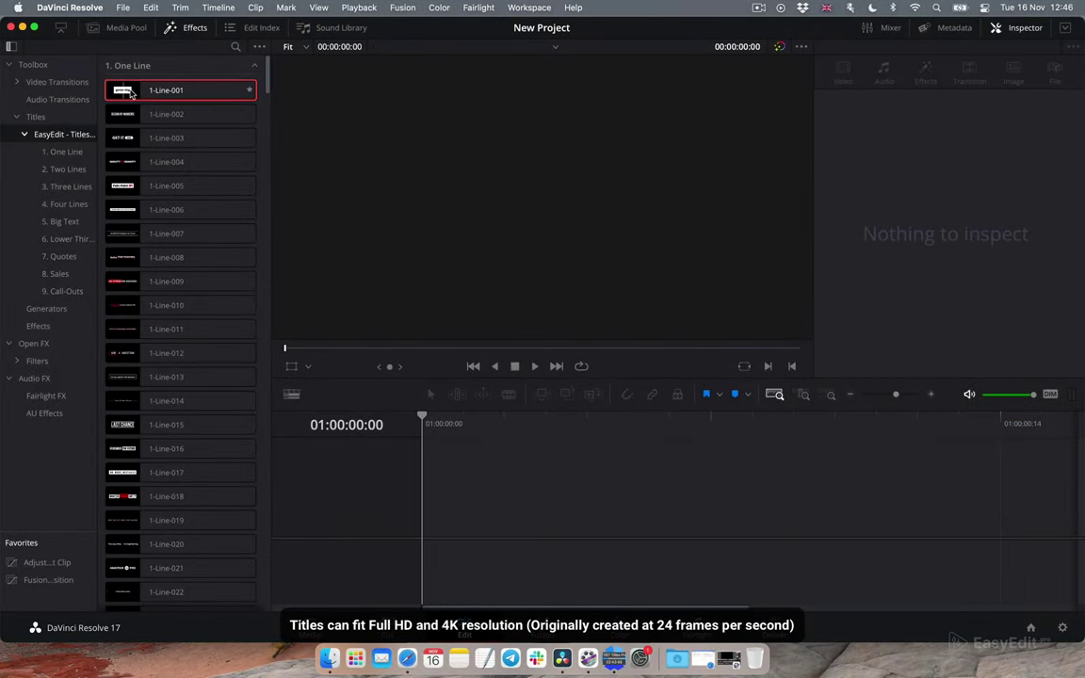
pyautogui.click(74, 185)
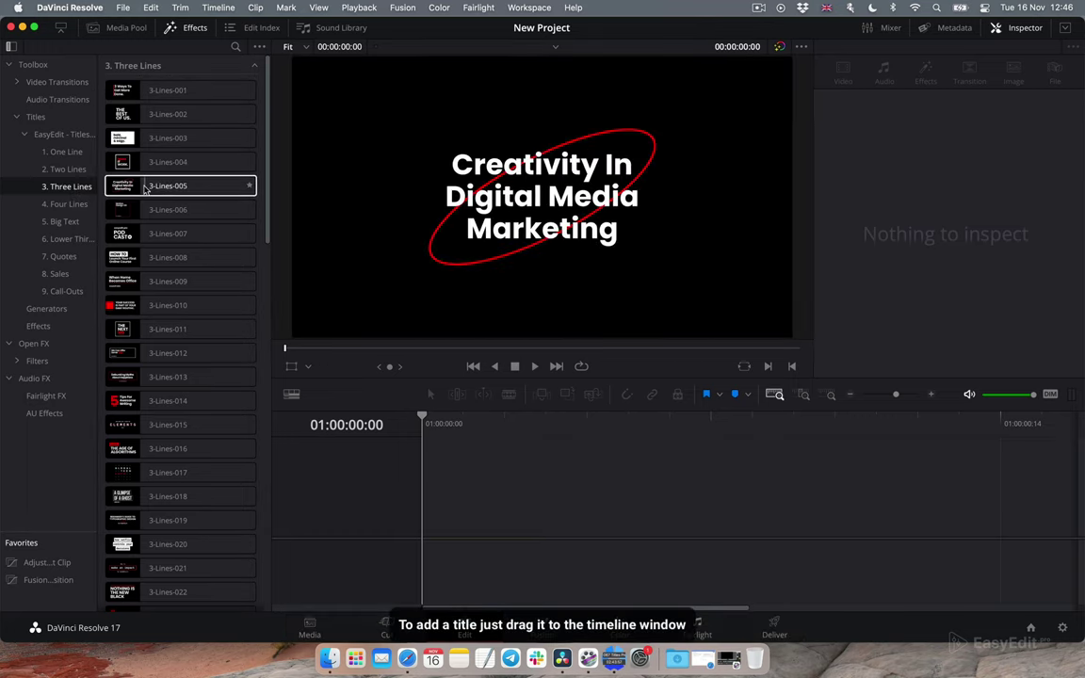
# Drag 3-Lines-005 onto the timeline, creating Timeline 1 with the title on V1
pyautogui.moveTo(168, 192); pyautogui.dragTo(429, 499)
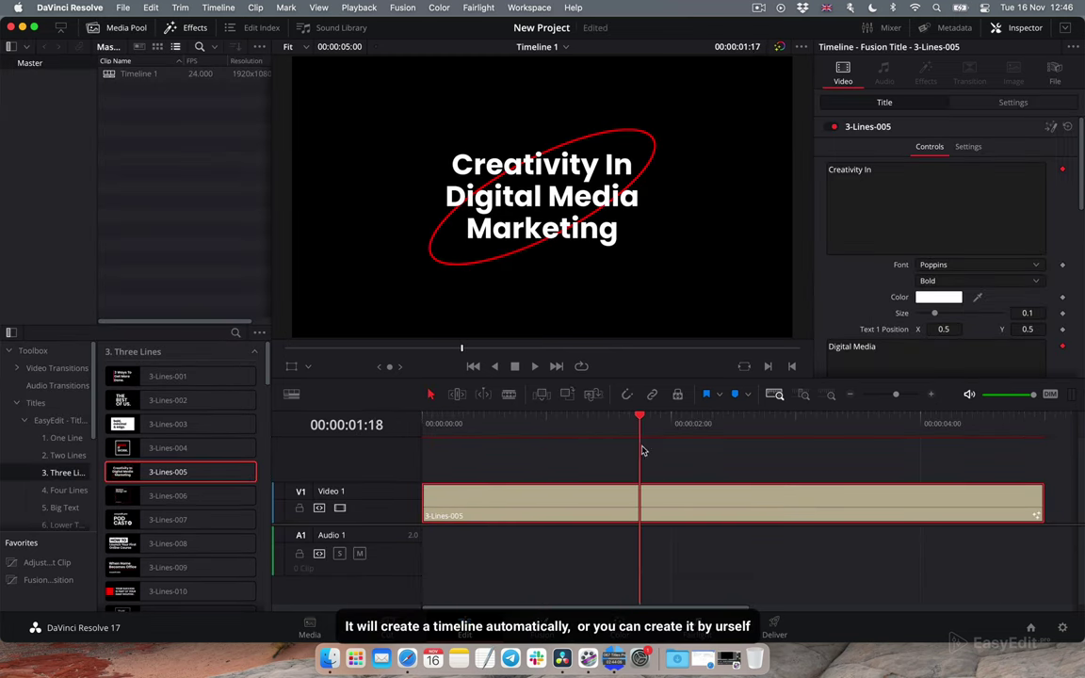
pyautogui.rightClick(145, 112)
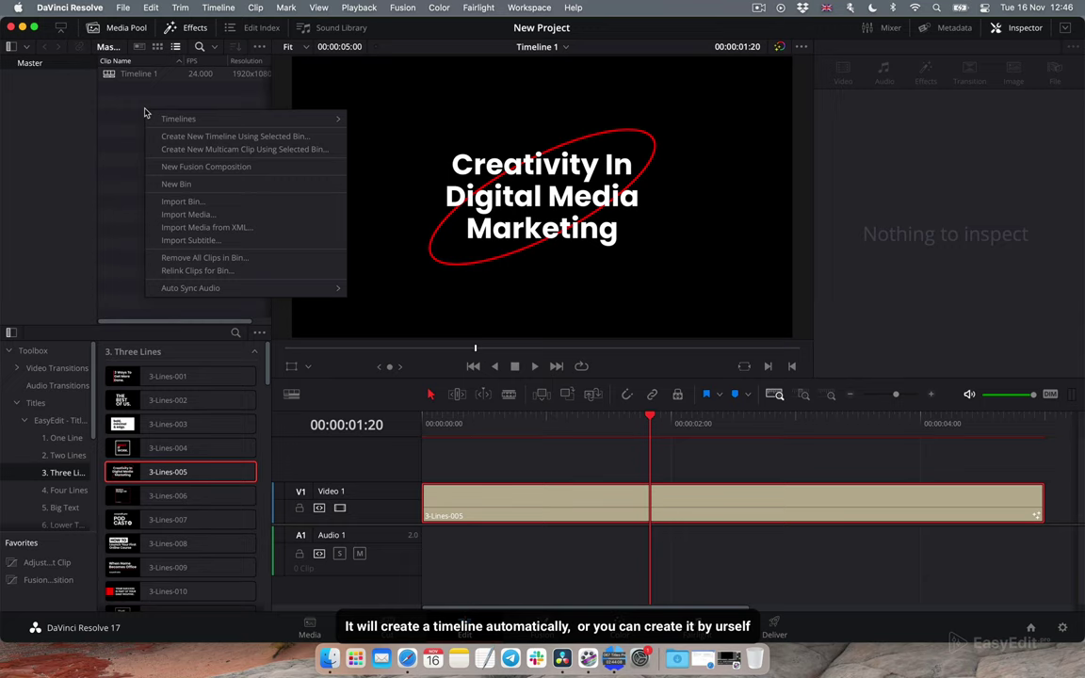
pyautogui.moveTo(169, 119)
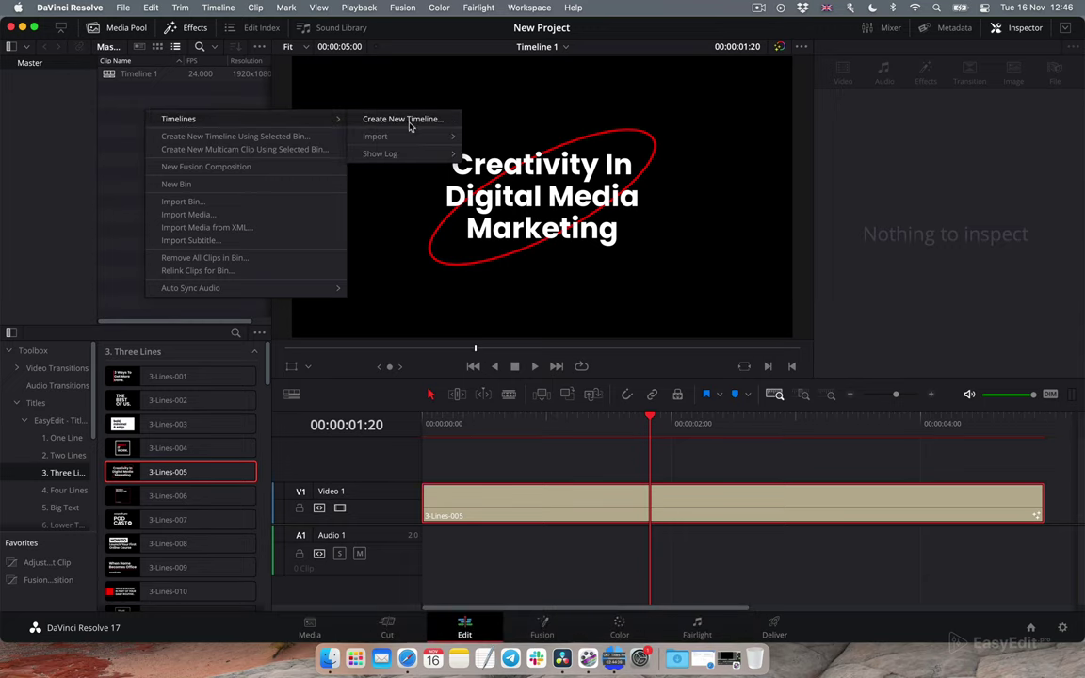
pyautogui.press('Escape')
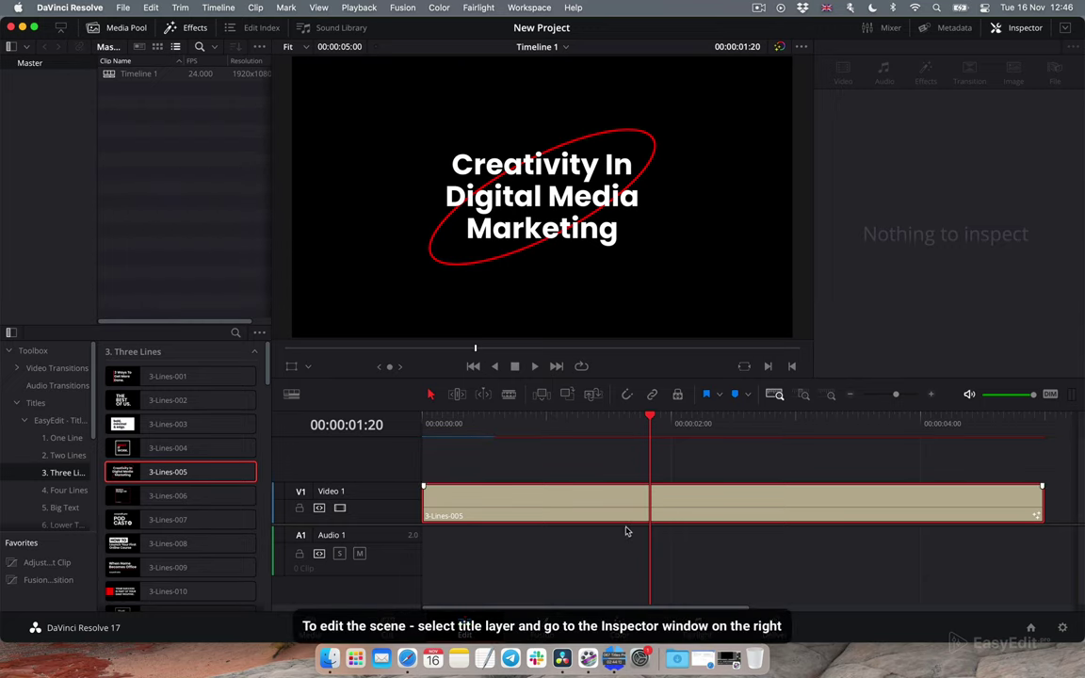
# Select the title clip and show its settings in the Inspector
pyautogui.click(623, 509)
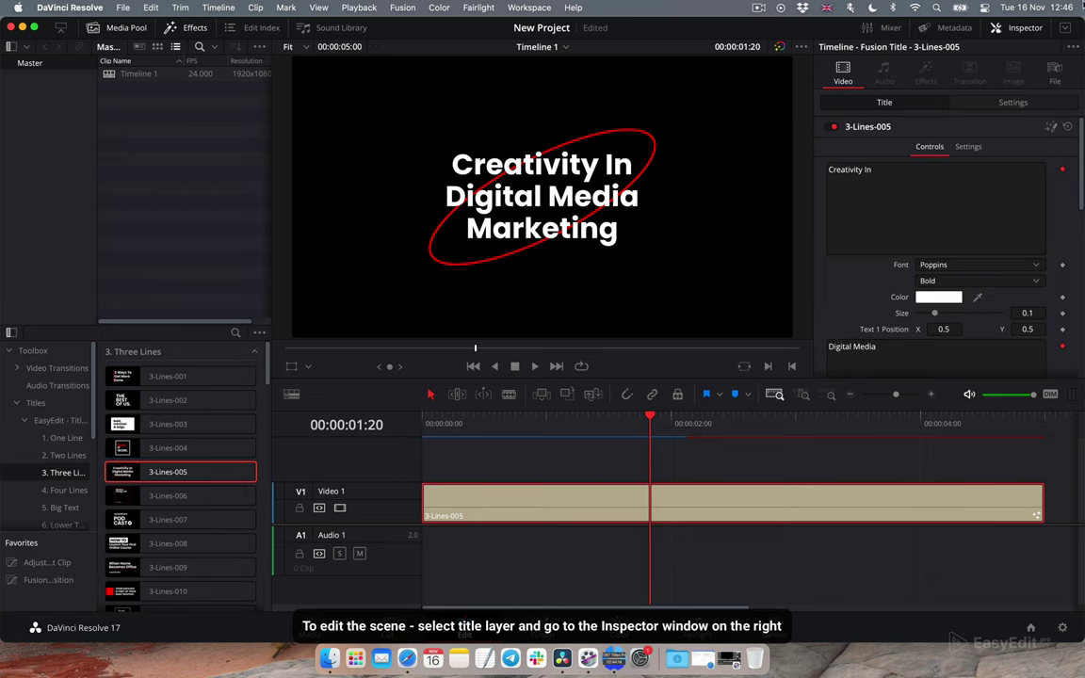
pyautogui.click(1066, 31)
pyautogui.click(1025, 27)
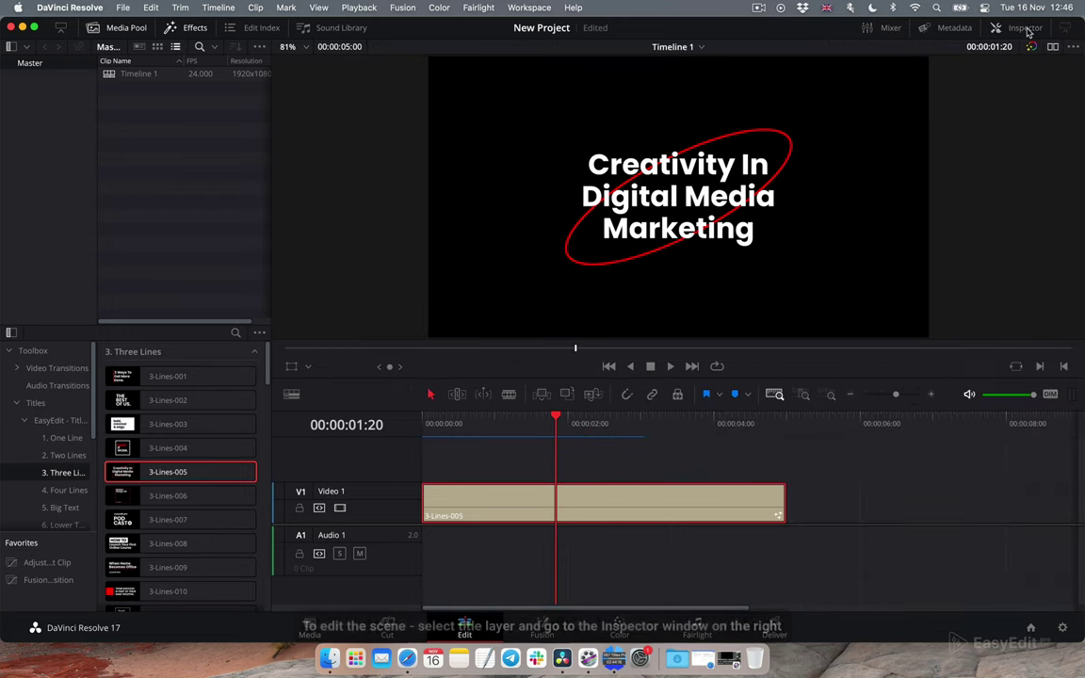
pyautogui.click(1024, 27)
# Replace the first two lines with 'EasyEdit' and 'Make Nice', then select the third line's text
pyautogui.click(898, 173)
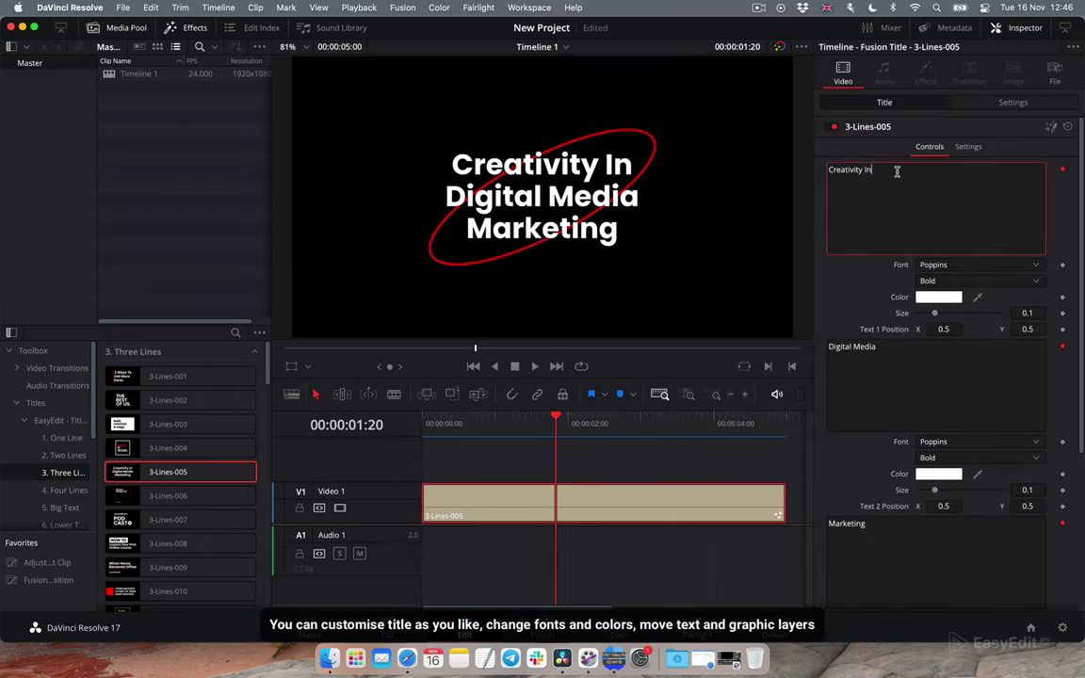
pyautogui.write('EasyEdit')
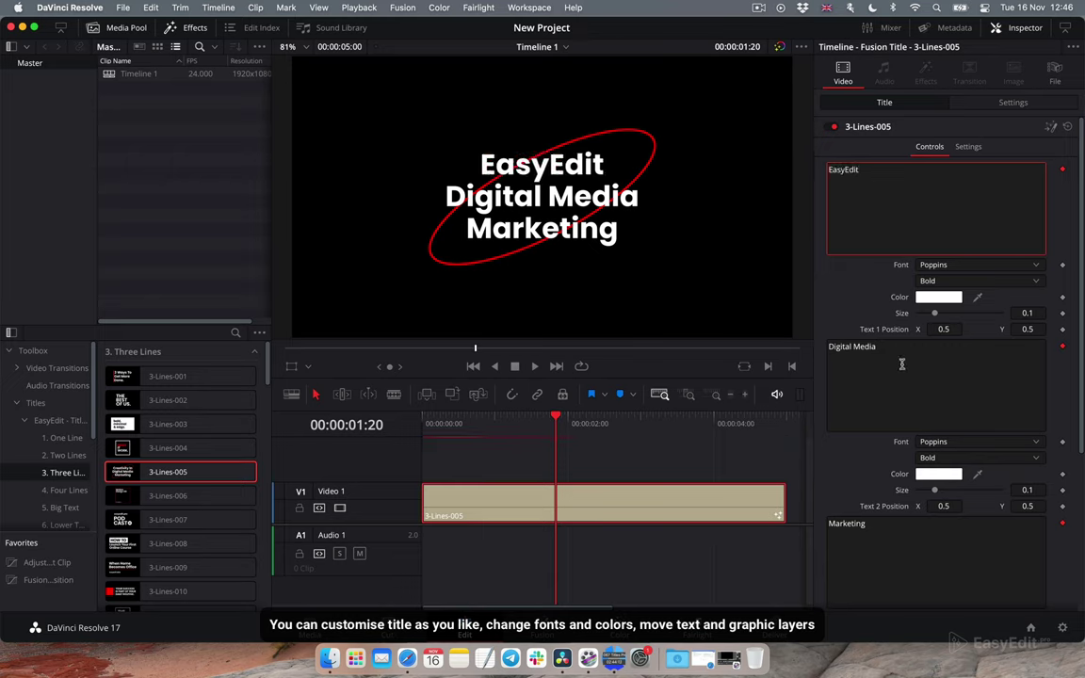
pyautogui.click(830, 344)
pyautogui.write('M')
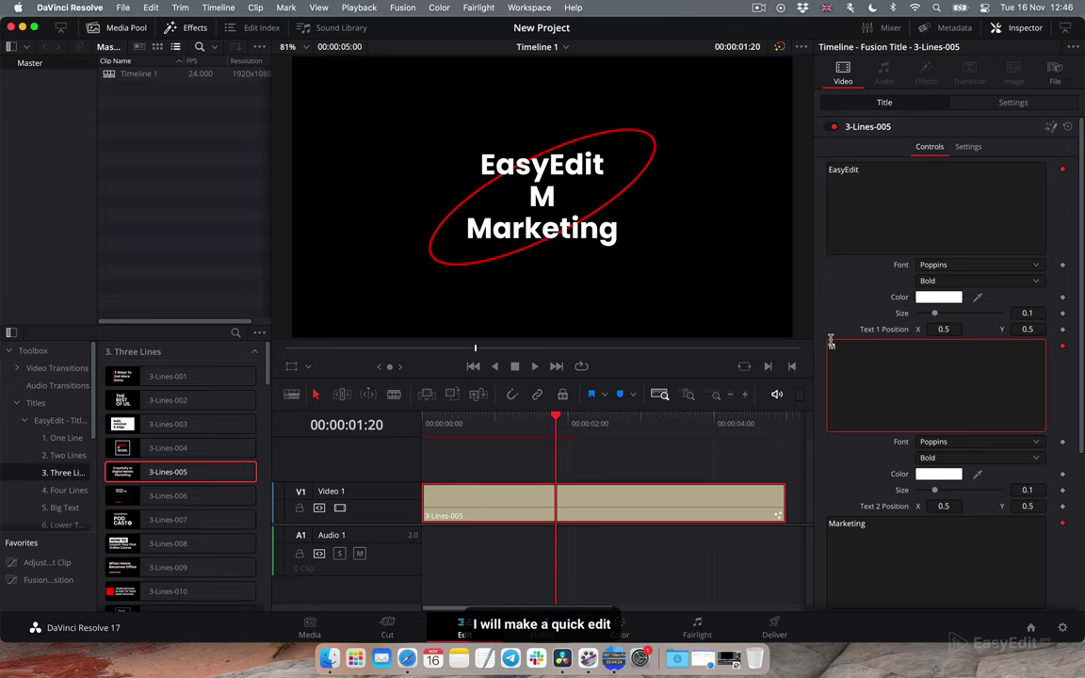
pyautogui.write('ake N')
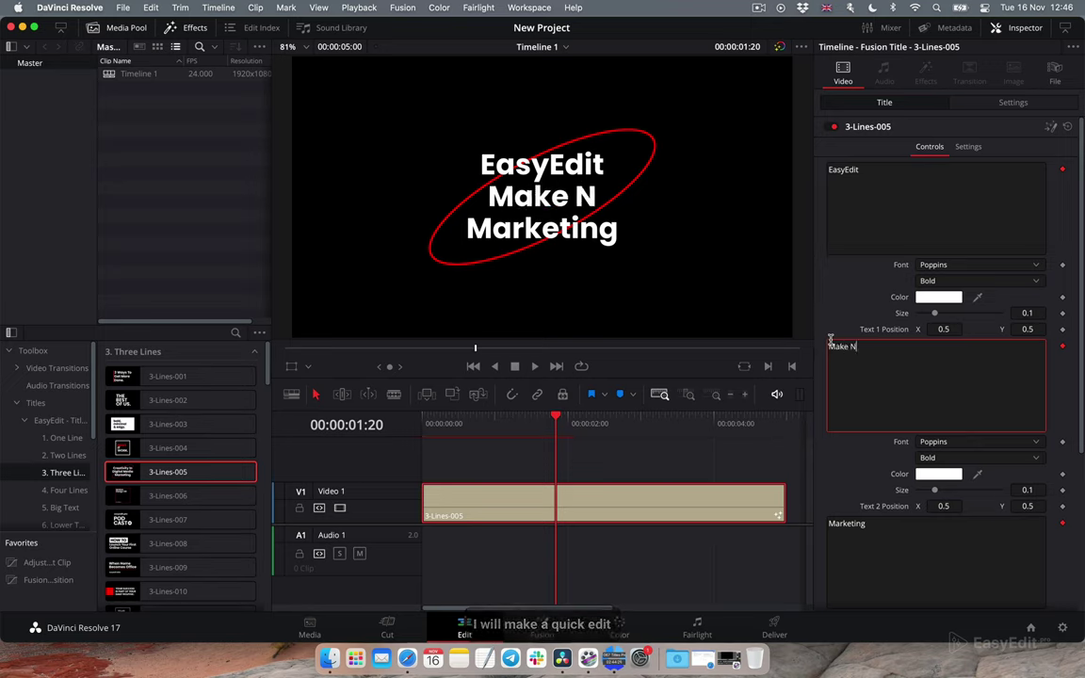
pyautogui.write('ice')
pyautogui.click(883, 548)
# Enter 'Templates' as the third line and make the ellipse a thin cyan outline
pyautogui.write('Temp')
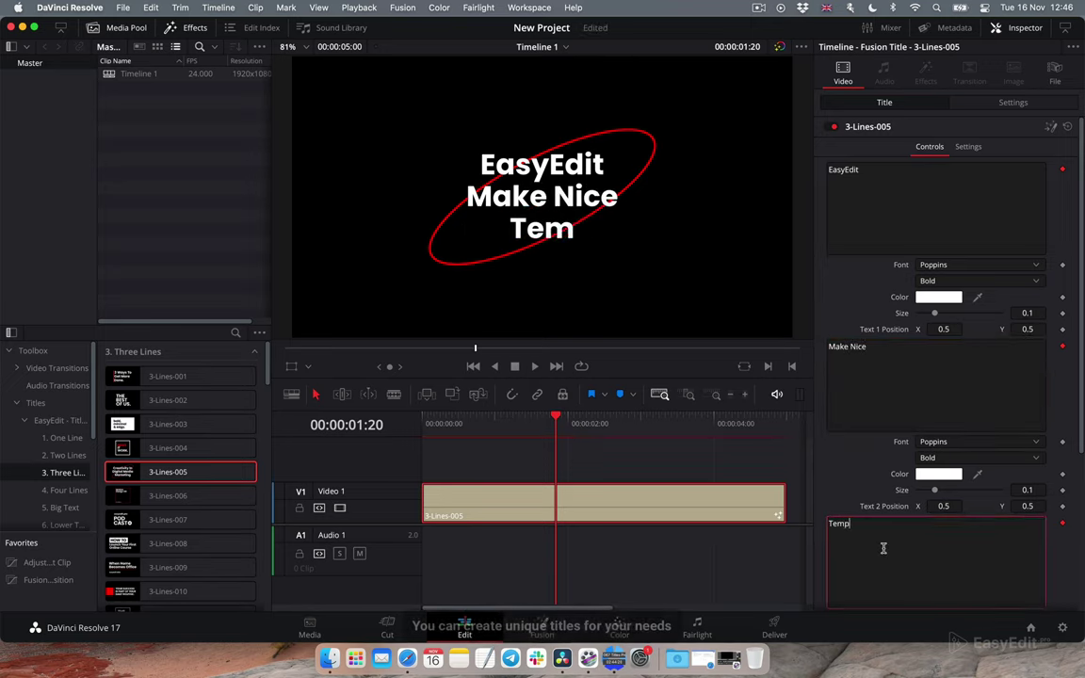
pyautogui.write('lates')
pyautogui.scroll(-3, 1062, 410)
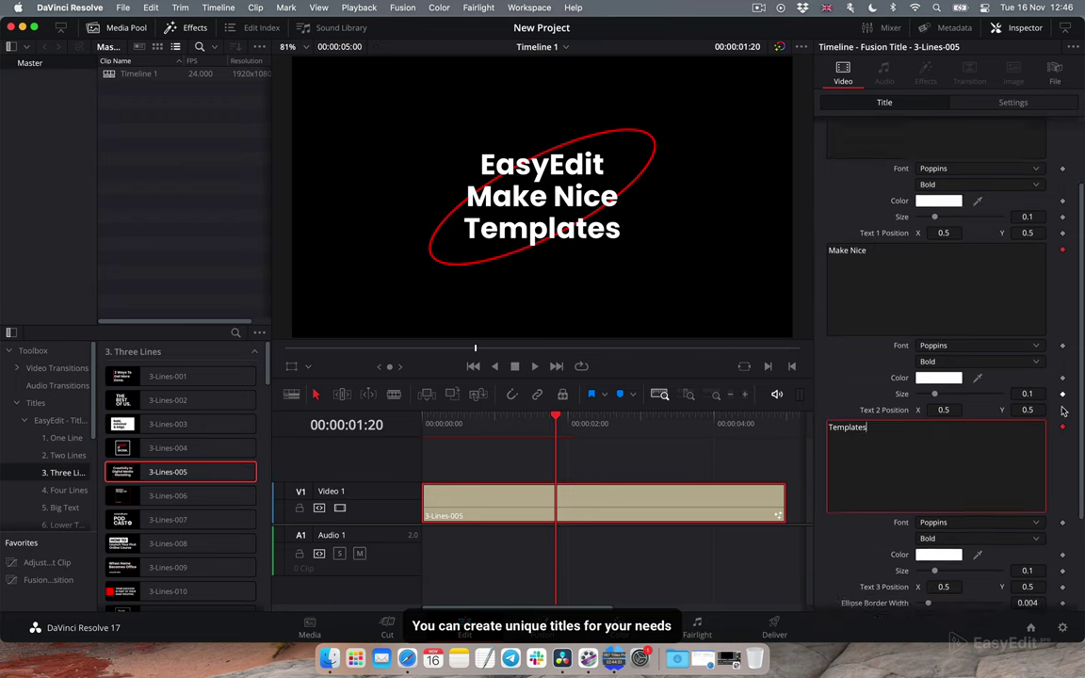
pyautogui.scroll(-4, 1063, 410)
pyautogui.click(955, 502)
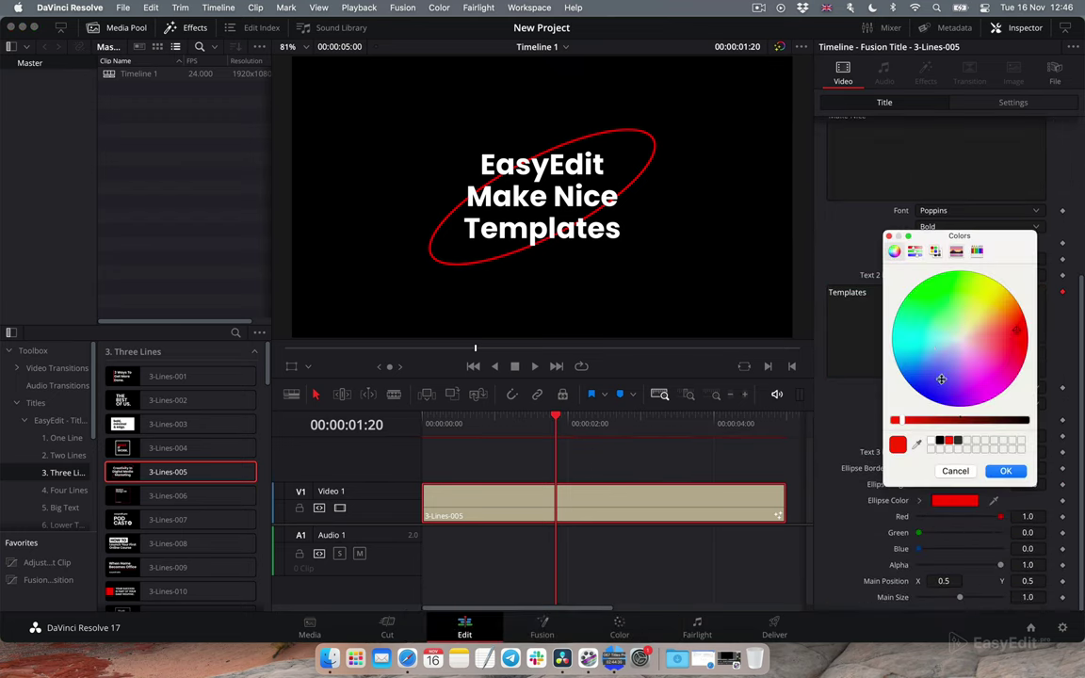
pyautogui.click(898, 355)
pyautogui.click(1004, 471)
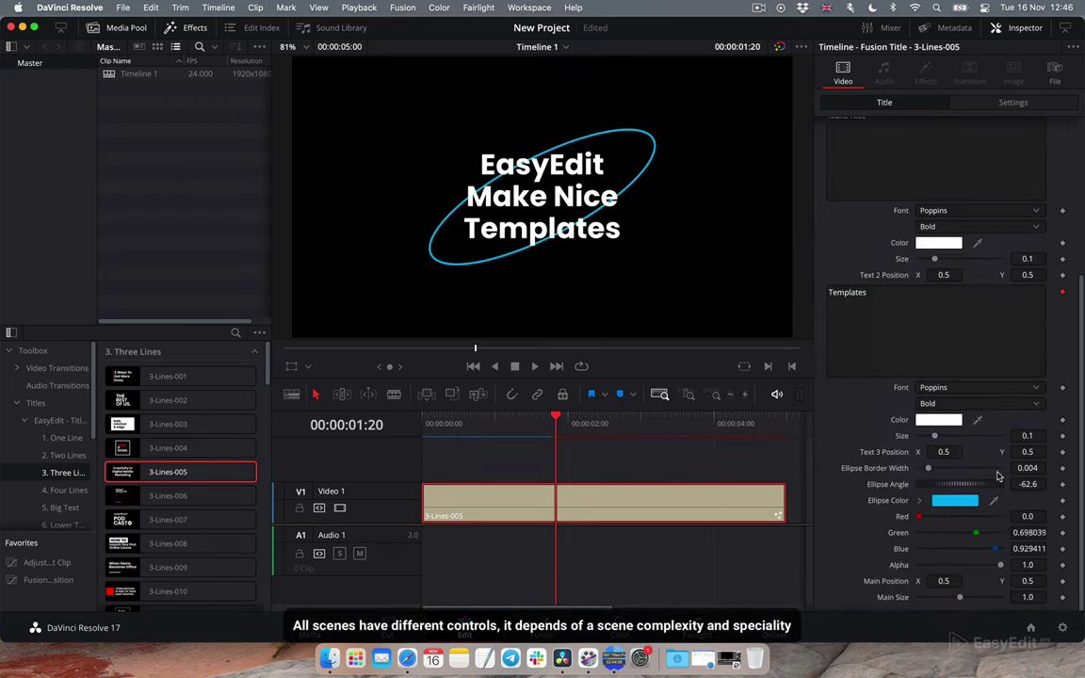
pyautogui.moveTo(929, 470); pyautogui.dragTo(943, 490)
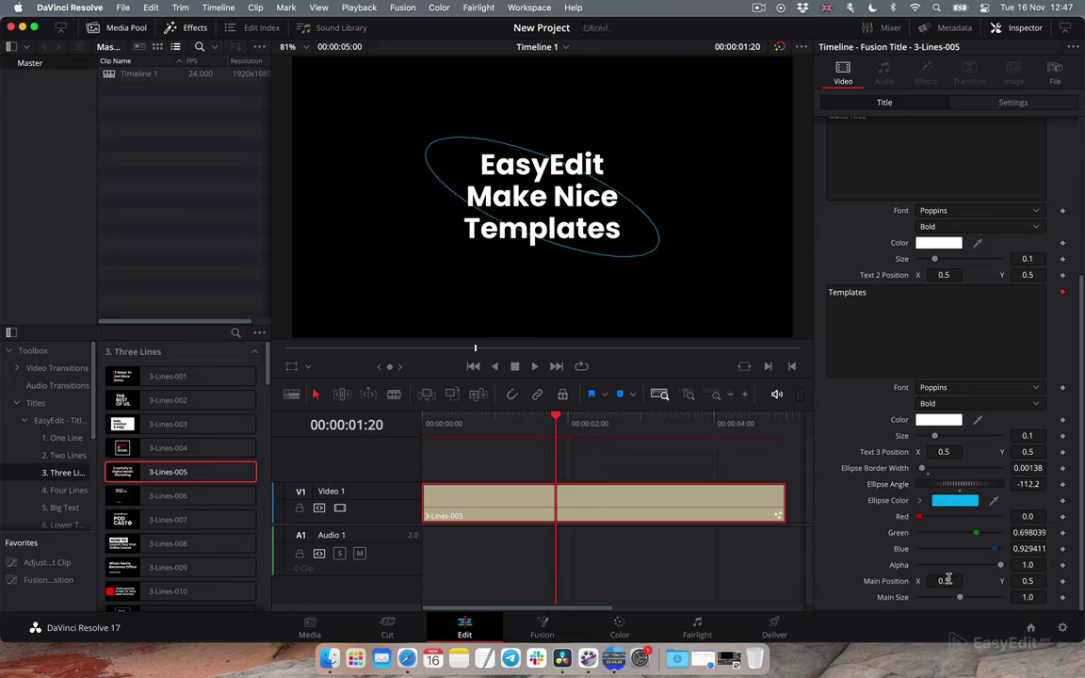
# Shift the title left to Main Position X 0.384 and set EasyEdit's font to Poppins Regular
pyautogui.moveTo(948, 580)
pyautogui.mouseDown()
pyautogui.moveTo(980, 598)
pyautogui.moveTo(960, 599)
pyautogui.mouseUp()
pyautogui.scroll(5, 967, 309)
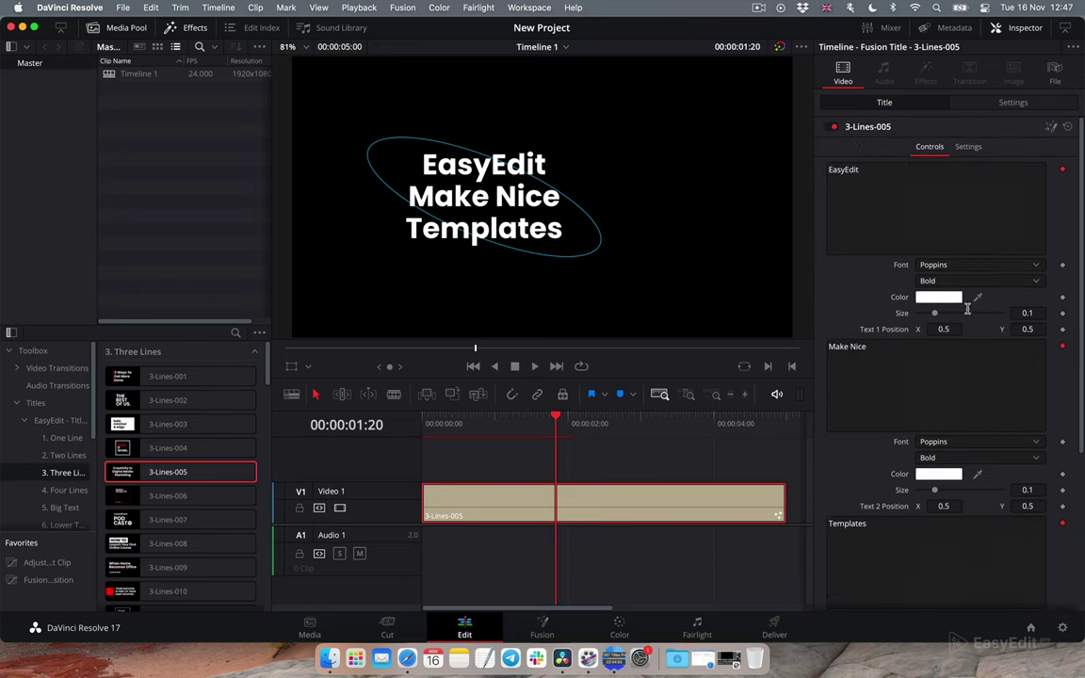
pyautogui.click(1034, 264)
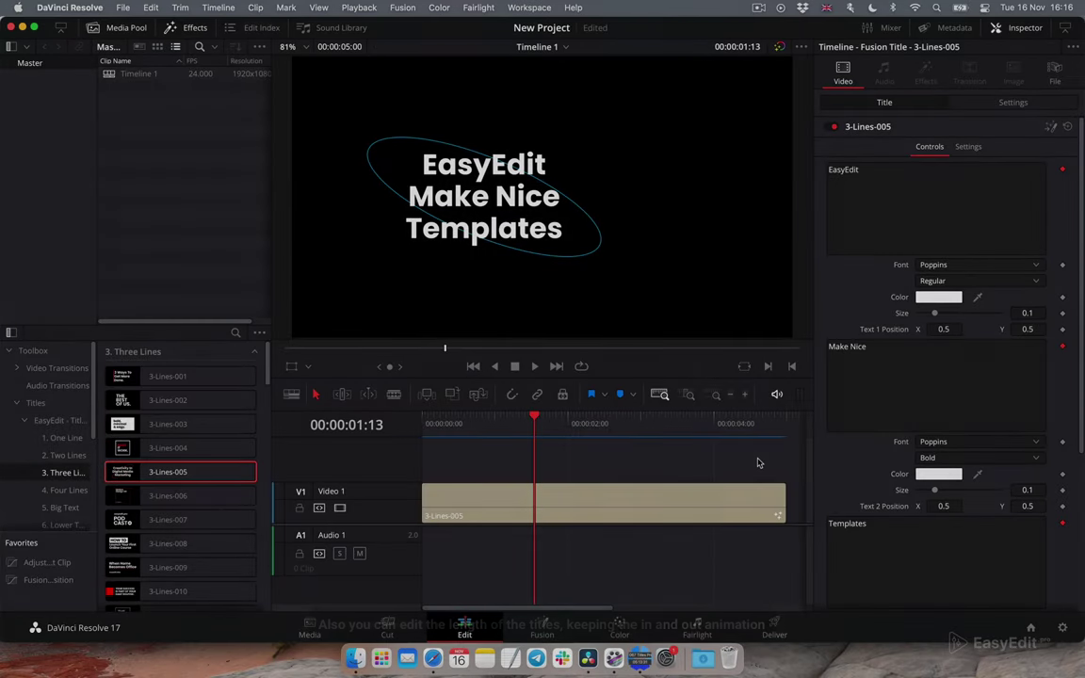
# Widen the timeline to show 16 seconds, select the 3-Lines-005 clip and preview it
pyautogui.moveTo(718, 394); pyautogui.dragTo(714, 396)
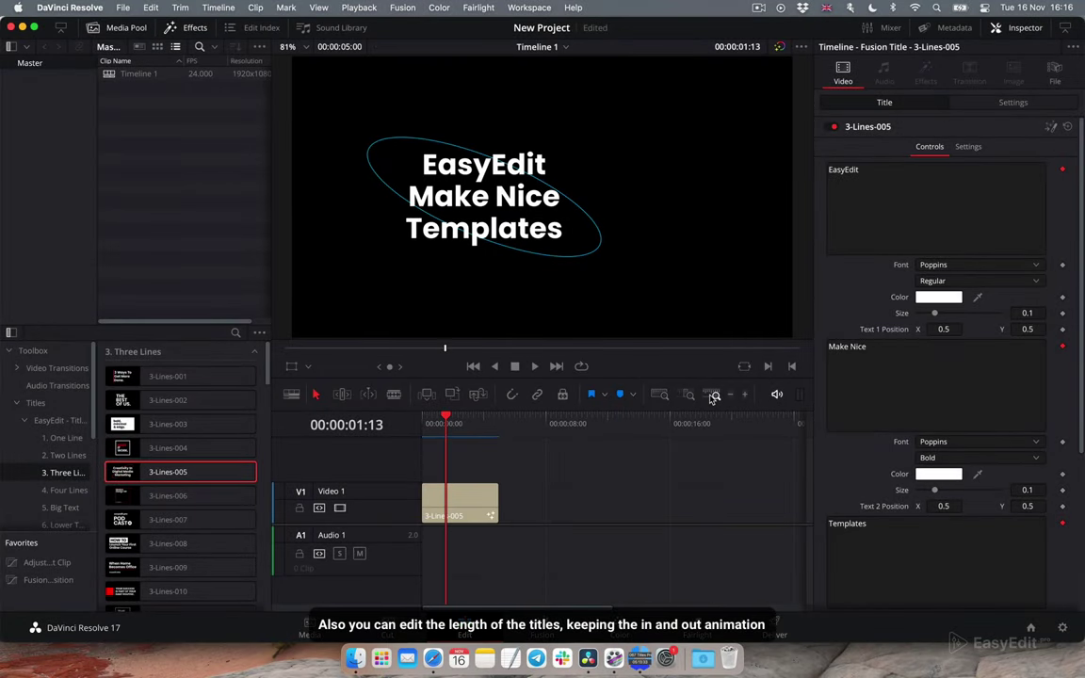
pyautogui.click(1064, 29)
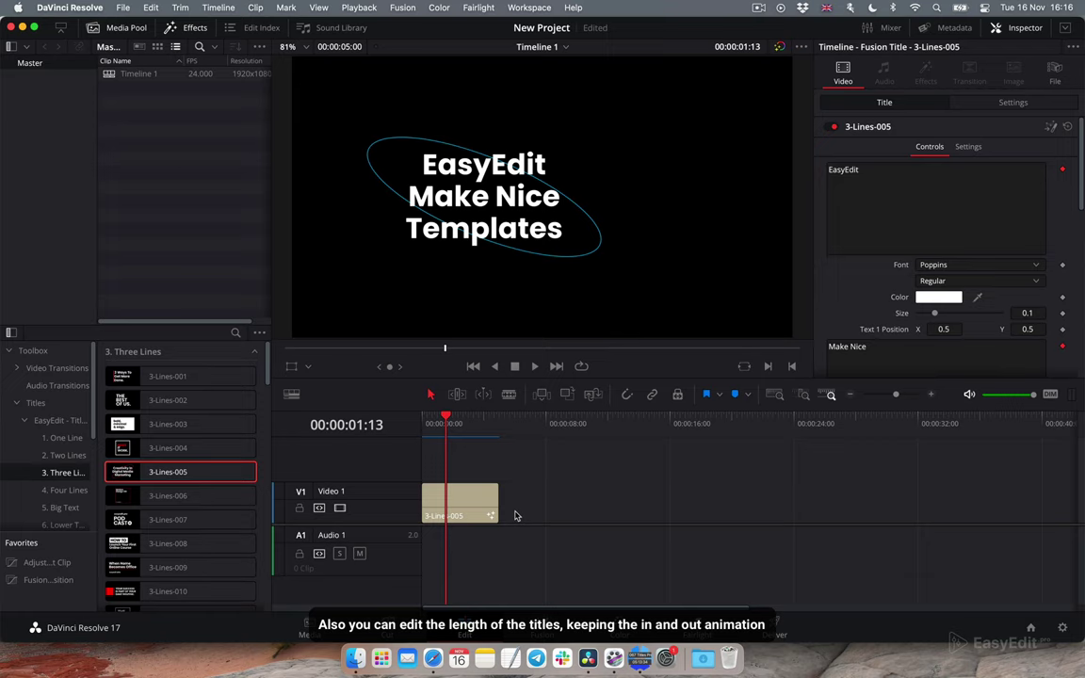
pyautogui.click(476, 502)
pyautogui.moveTo(446, 424); pyautogui.dragTo(491, 428)
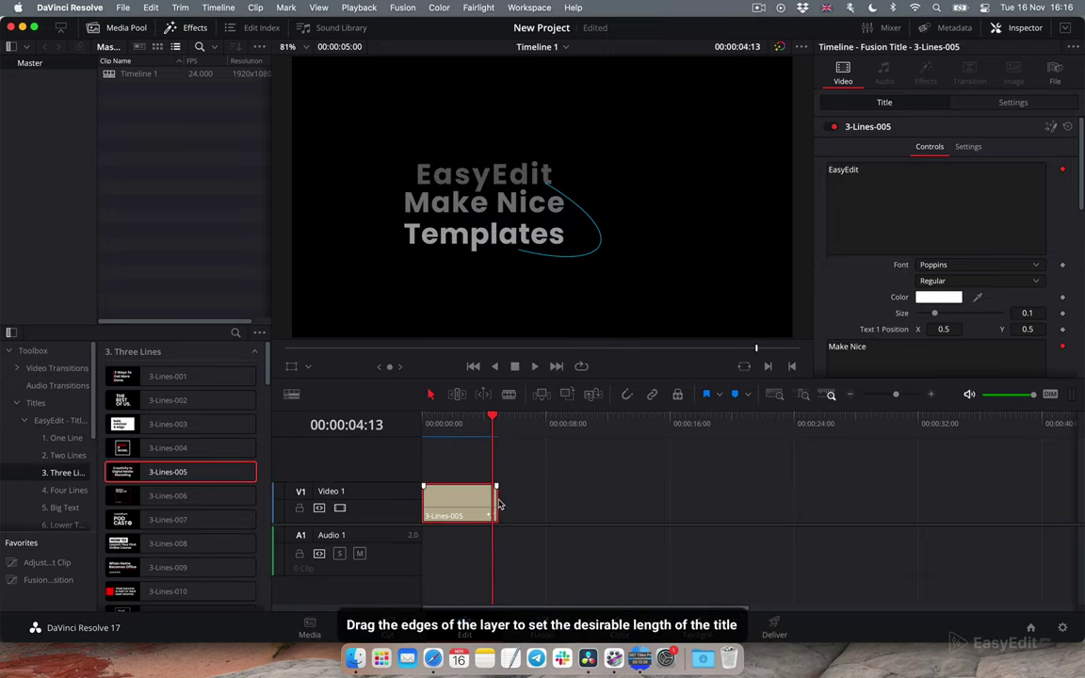
# Stretch the title clip to about 14 seconds, then trim it back to about 11 seconds
pyautogui.moveTo(498, 506); pyautogui.dragTo(644, 509)
pyautogui.click(499, 423)
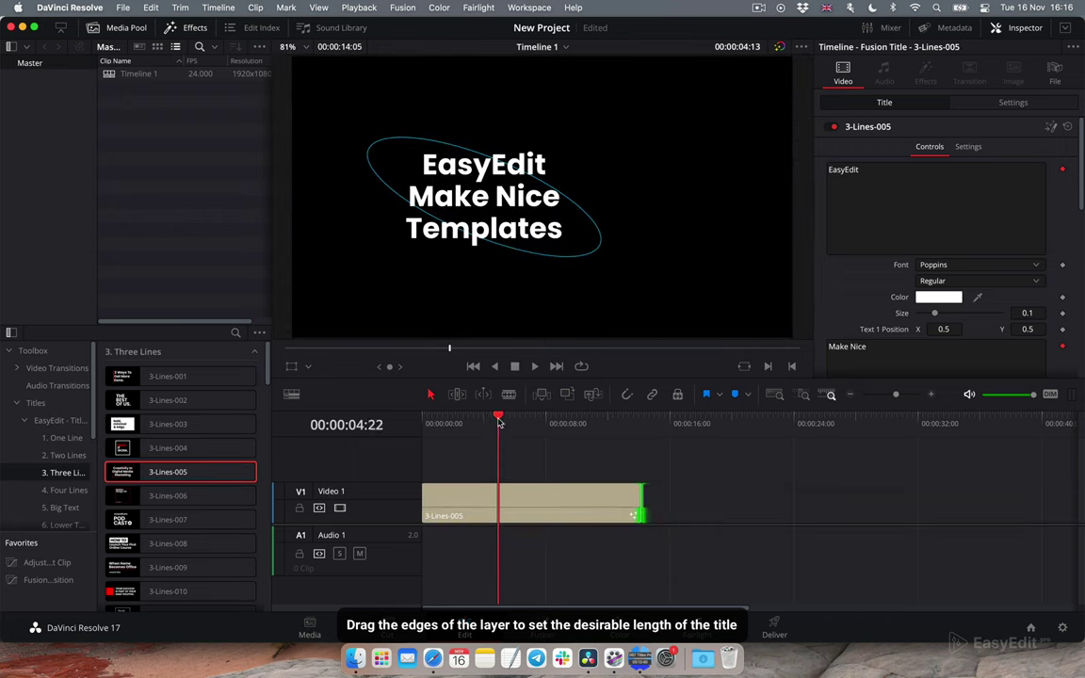
pyautogui.moveTo(500, 423); pyautogui.dragTo(622, 421)
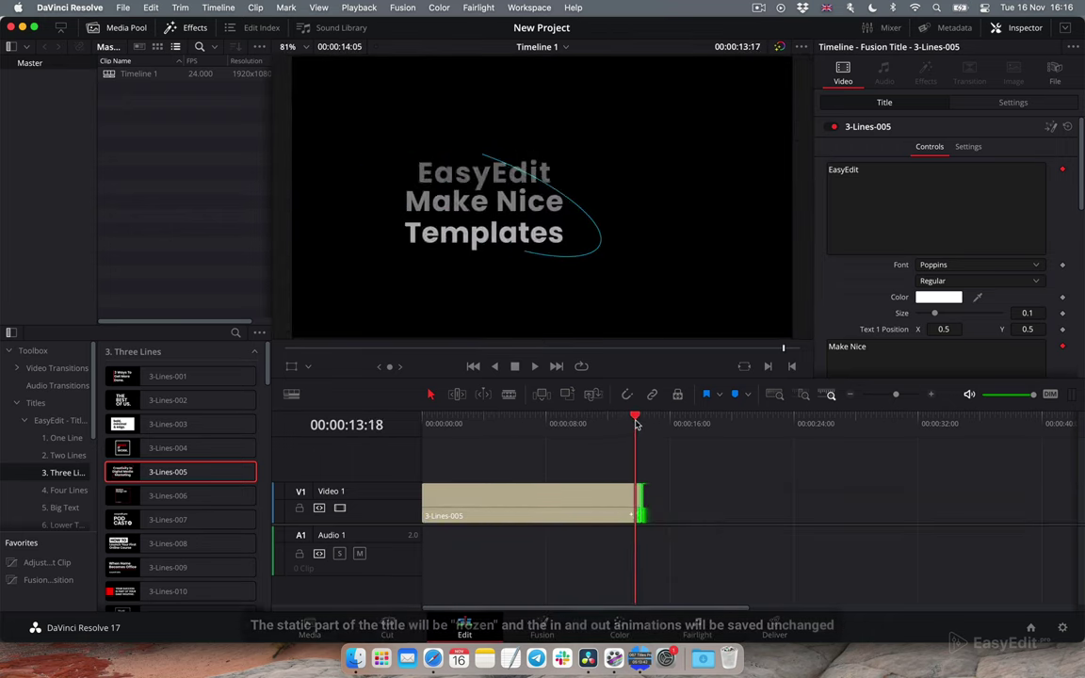
pyautogui.moveTo(636, 425); pyautogui.dragTo(586, 425)
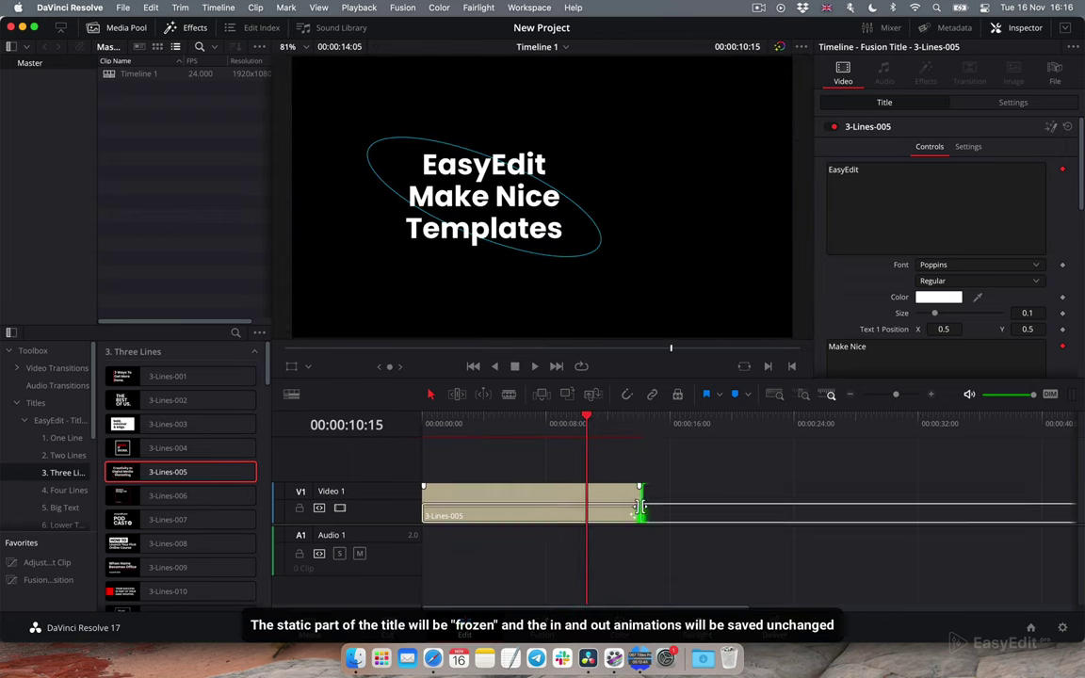
pyautogui.moveTo(641, 511); pyautogui.dragTo(605, 511)
pyautogui.moveTo(585, 425); pyautogui.dragTo(515, 428)
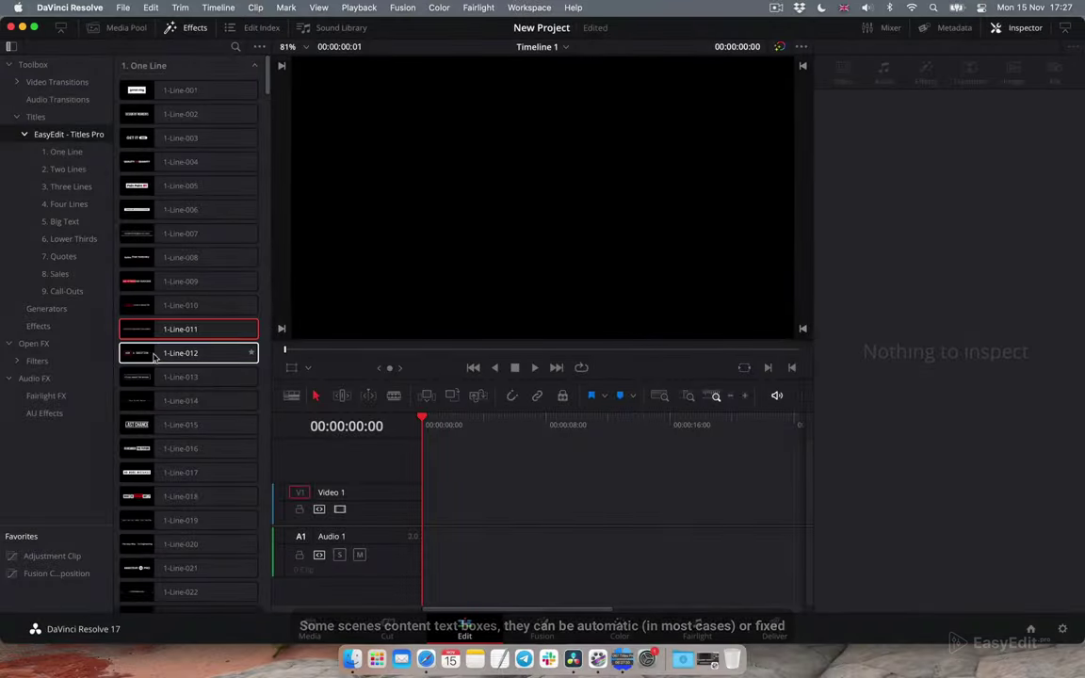
# Place the 1-Line-012 title at the start of Video 1 and select it
pyautogui.click(155, 357)
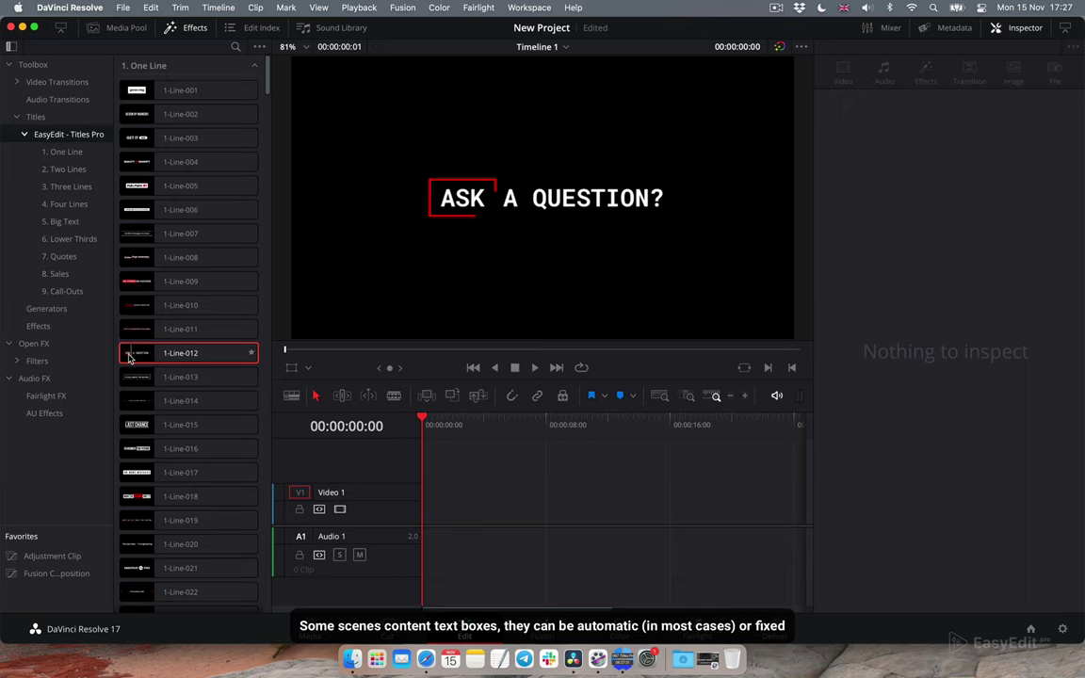
pyautogui.moveTo(174, 357); pyautogui.dragTo(424, 507)
pyautogui.click(439, 424)
pyautogui.moveTo(439, 423); pyautogui.dragTo(460, 424)
pyautogui.click(461, 509)
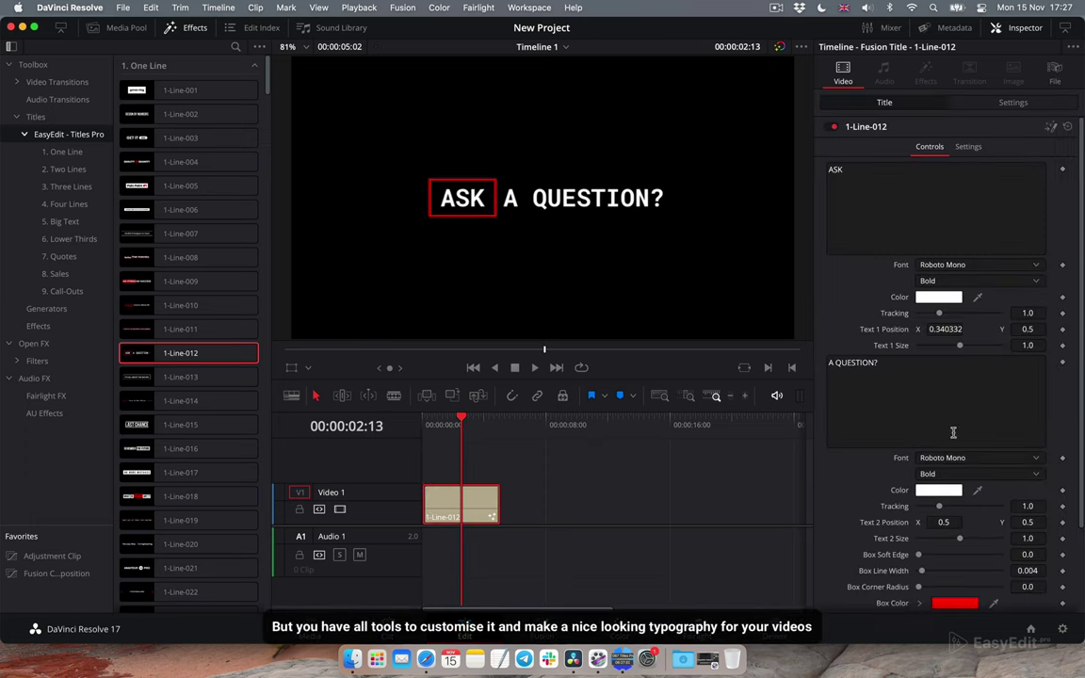
# Replace the boxed word ASK with 'ANY TEXT' and slide it left to Position X 0.260333
pyautogui.moveTo(968, 188); pyautogui.dragTo(796, 169)
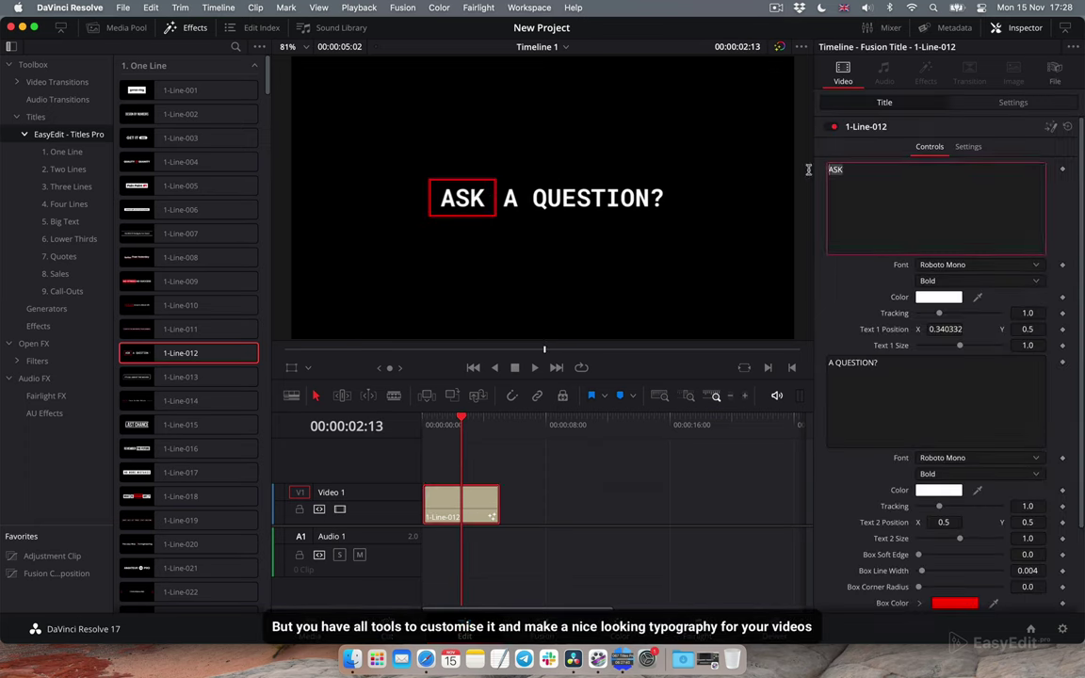
pyautogui.write('ANY ')
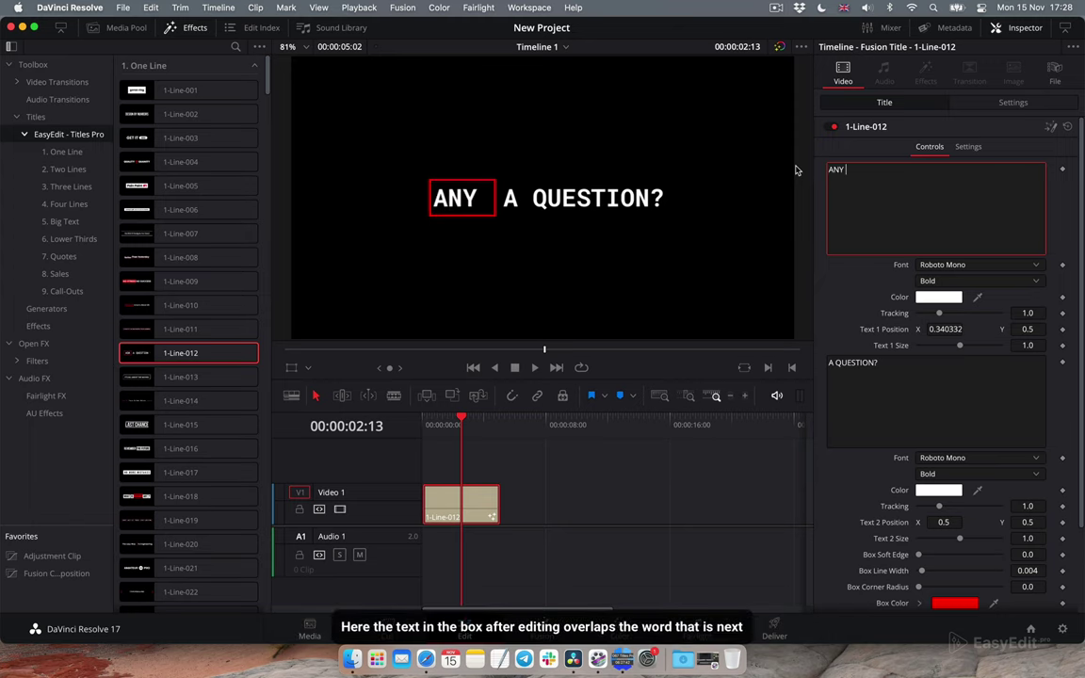
pyautogui.write('TEXT')
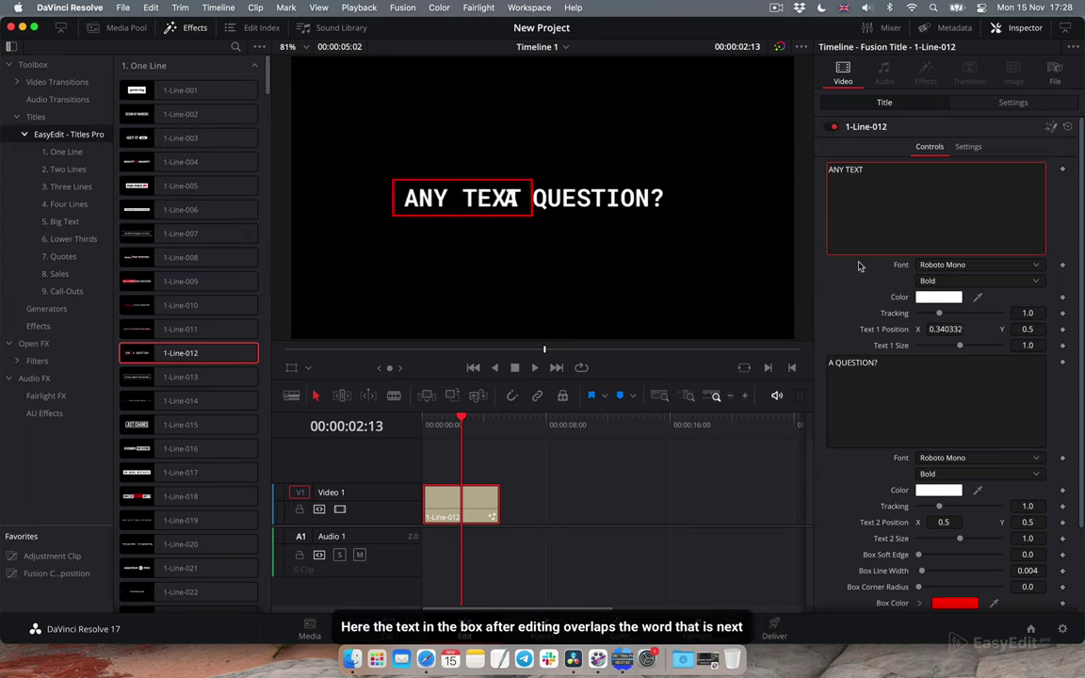
pyautogui.click(859, 267)
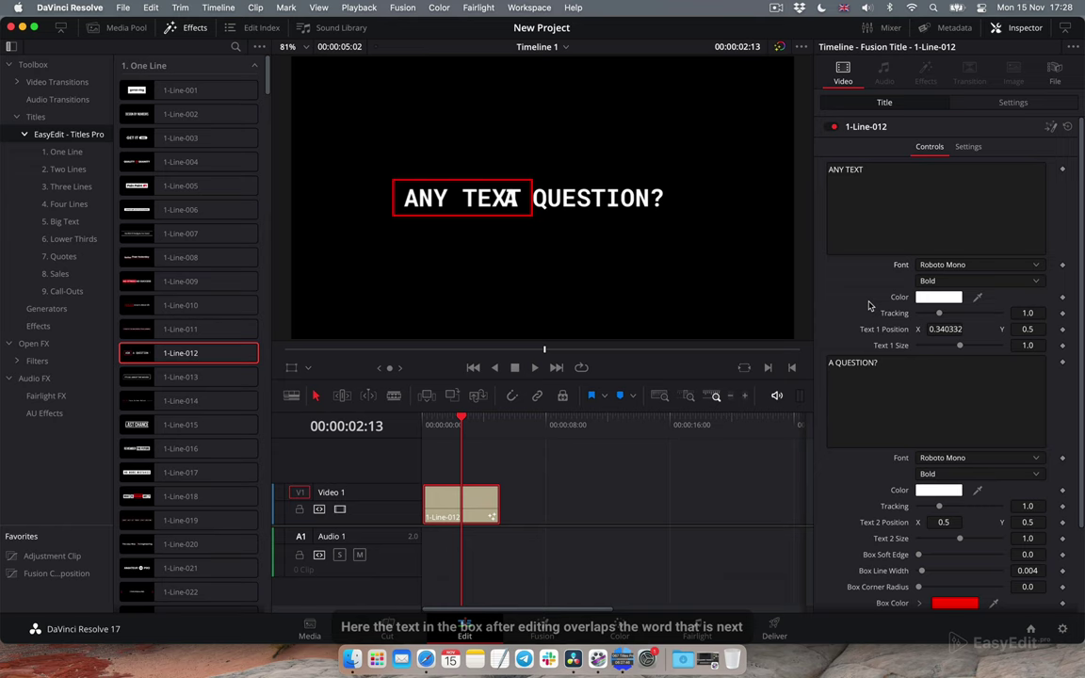
pyautogui.scroll(-5, 872, 305)
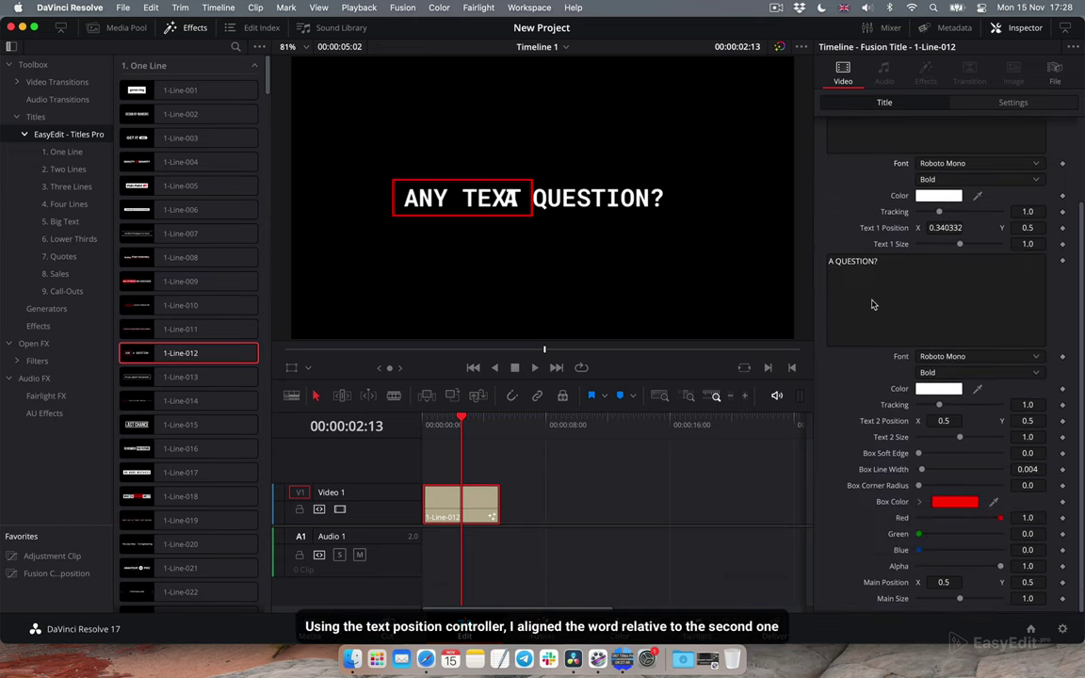
pyautogui.moveTo(944, 223); pyautogui.dragTo(908, 223)
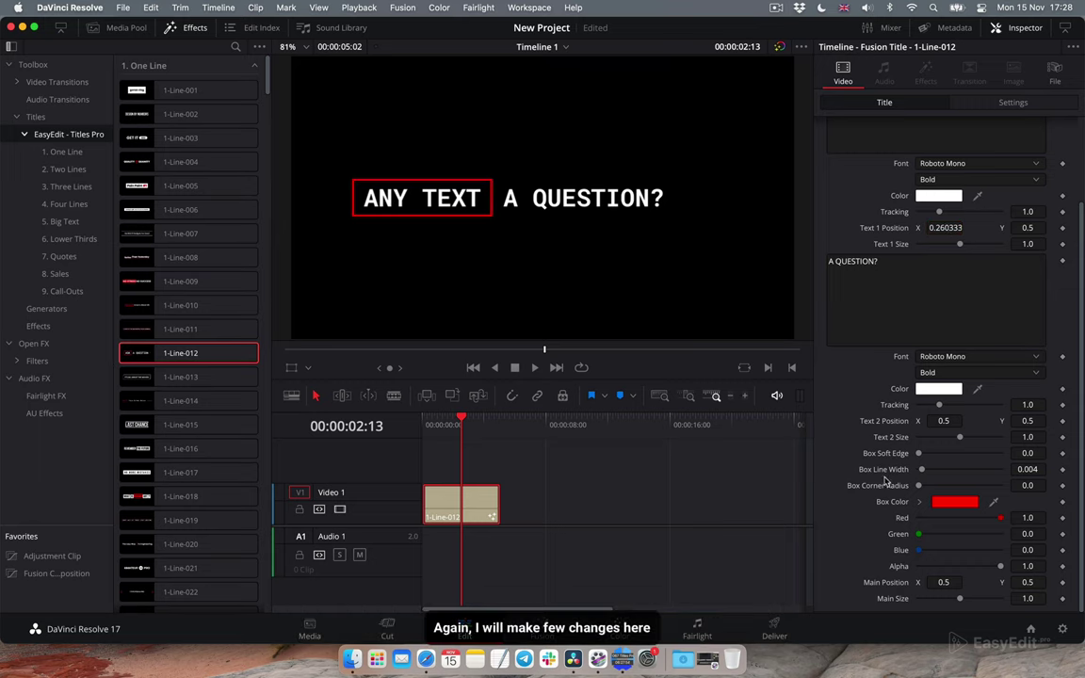
# Give the ANY TEXT box a soft green glow, set Main Position X to 0.562, and play it
pyautogui.moveTo(920, 471)
pyautogui.mouseDown()
pyautogui.moveTo(934, 471)
pyautogui.moveTo(921, 455)
pyautogui.mouseUp()
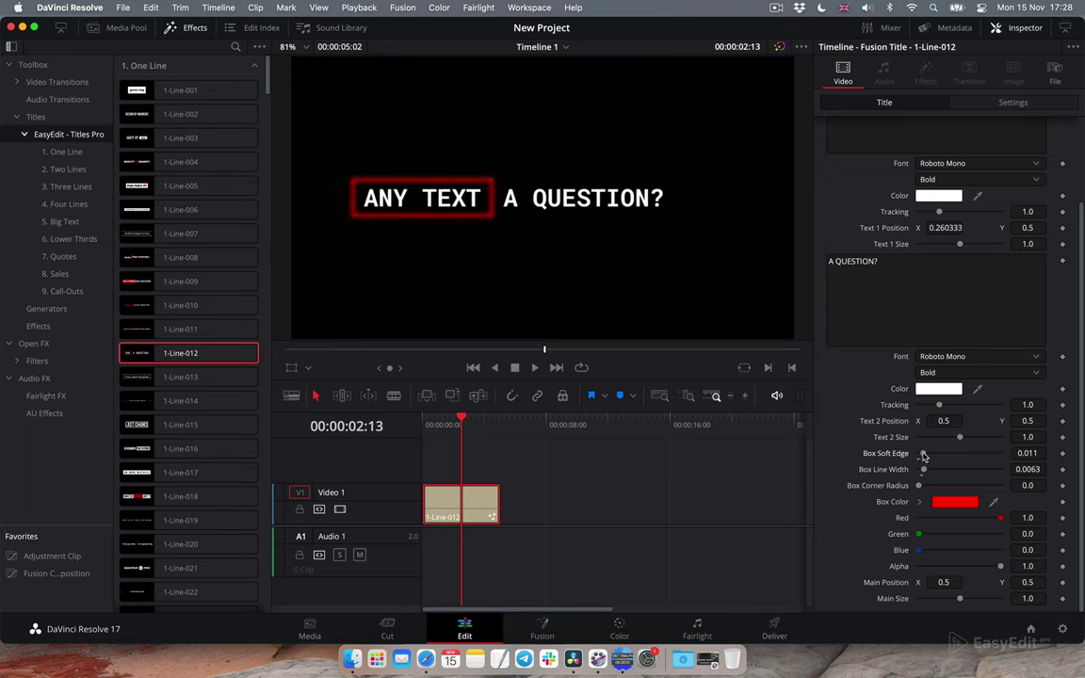
pyautogui.moveTo(881, 582); pyautogui.dragTo(899, 582)
pyautogui.click(955, 502)
pyautogui.click(1006, 471)
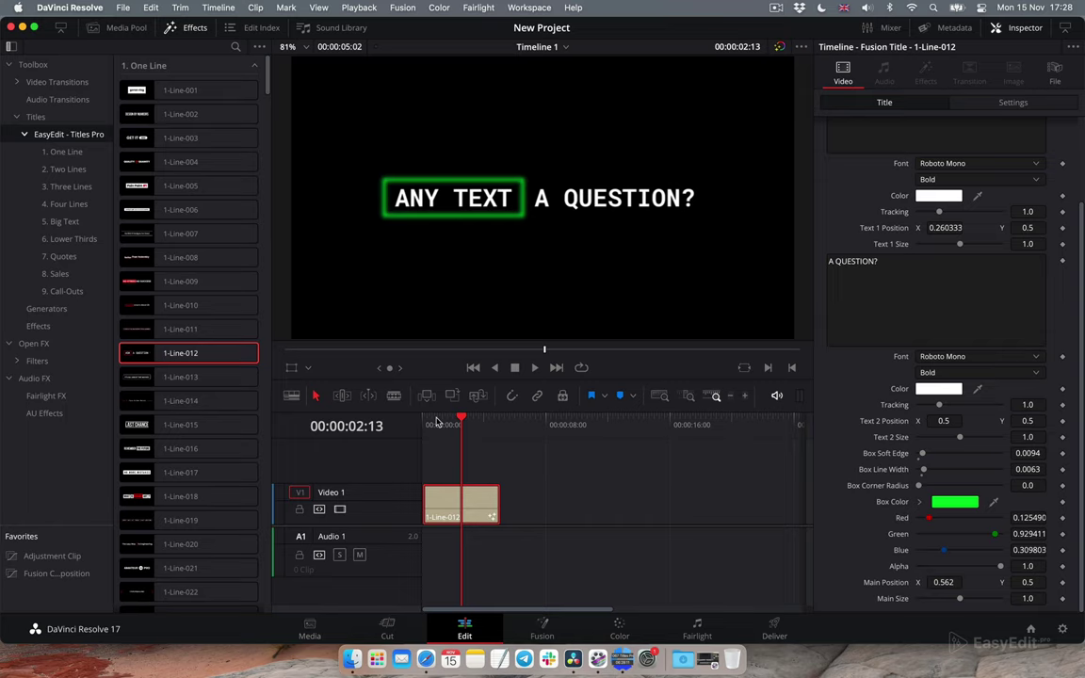
pyautogui.click(420, 425)
pyautogui.press('space')
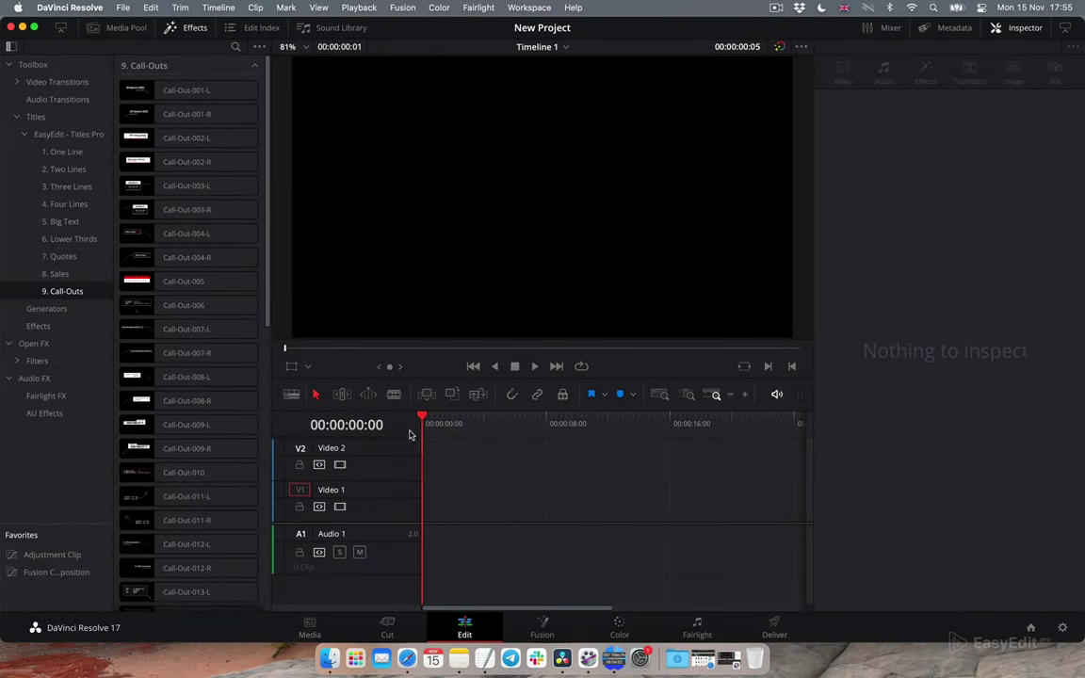
# Place the Call-Out-003-R title on Video 1 and scrub to where it's fully shown
pyautogui.click(124, 213)
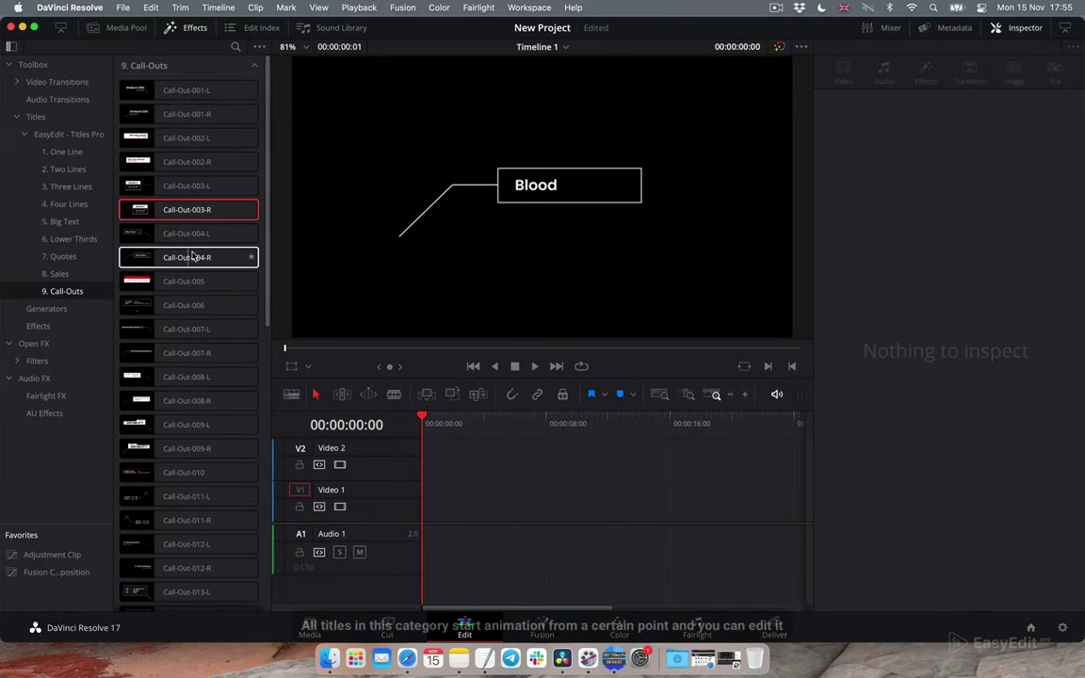
pyautogui.scroll(-5, 179, 377)
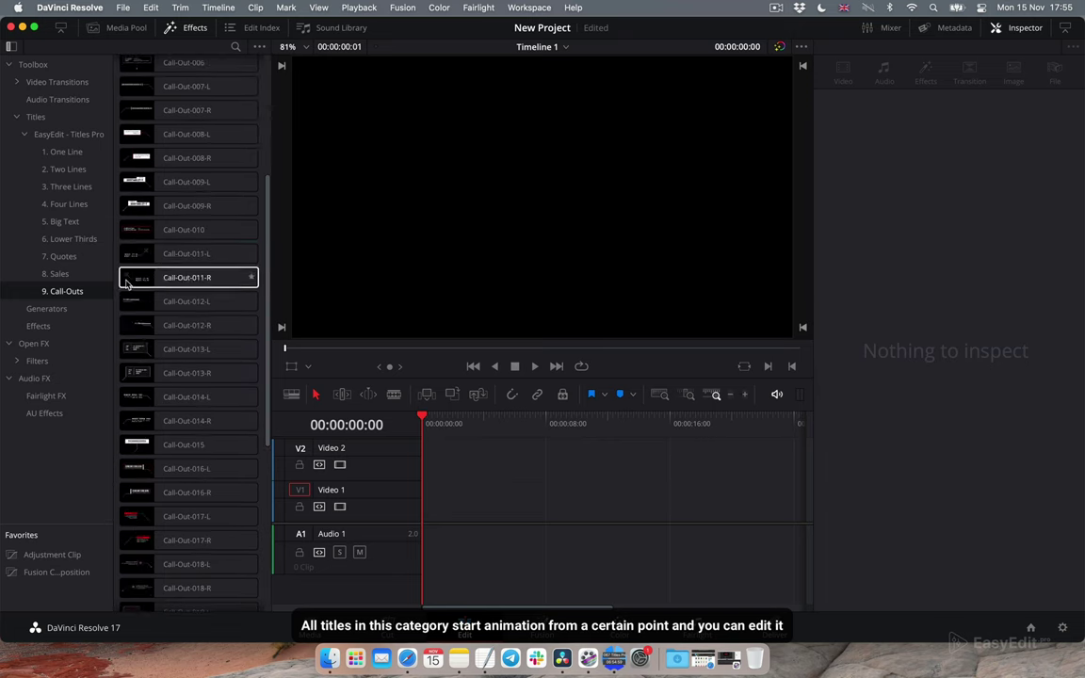
pyautogui.scroll(5, 200, 276)
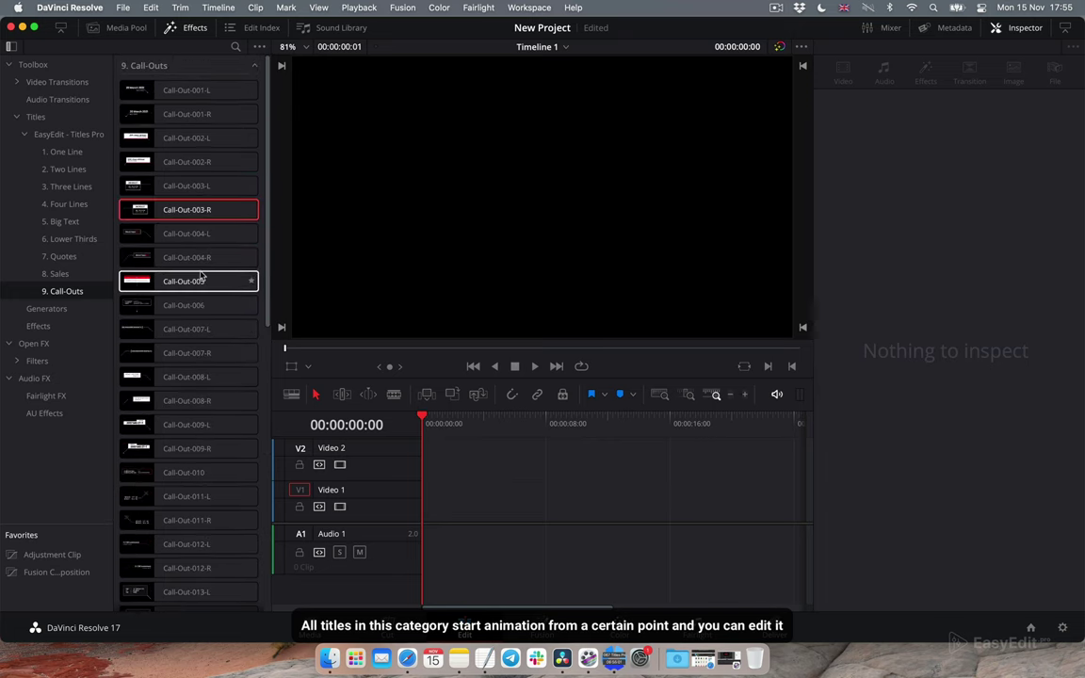
pyautogui.moveTo(189, 209); pyautogui.dragTo(434, 493)
pyautogui.moveTo(434, 421); pyautogui.dragTo(484, 421)
# Make the callout's main colour yellow and move its line start point down and left
pyautogui.click(954, 500)
pyautogui.click(1005, 470)
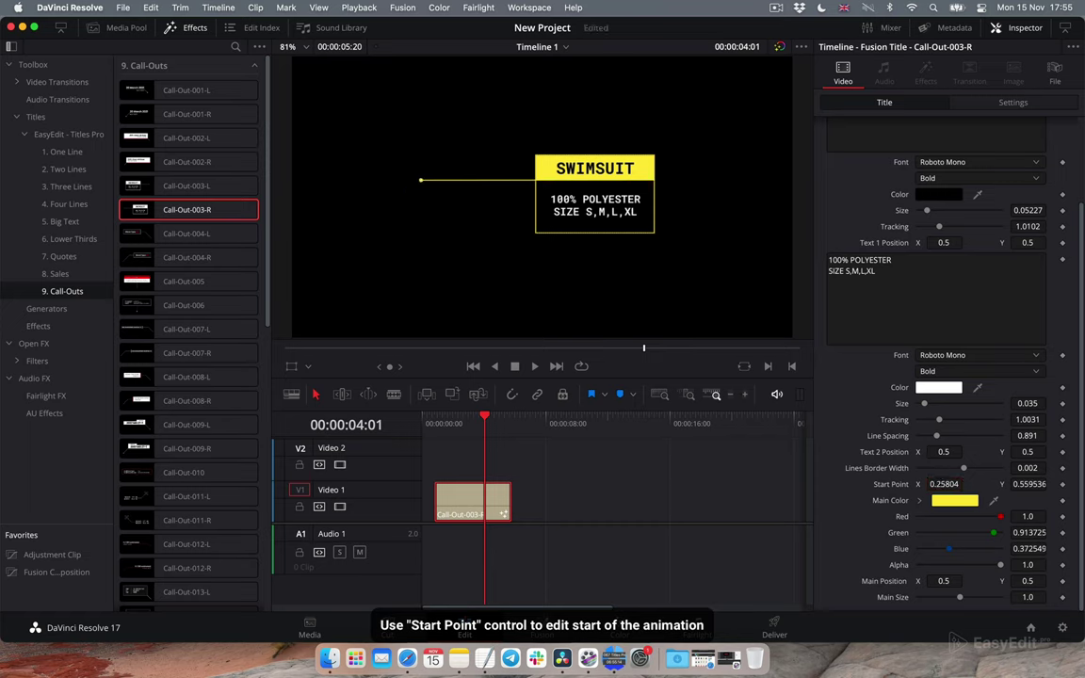
pyautogui.moveTo(1028, 483); pyautogui.dragTo(1006, 483)
pyautogui.click(309, 367)
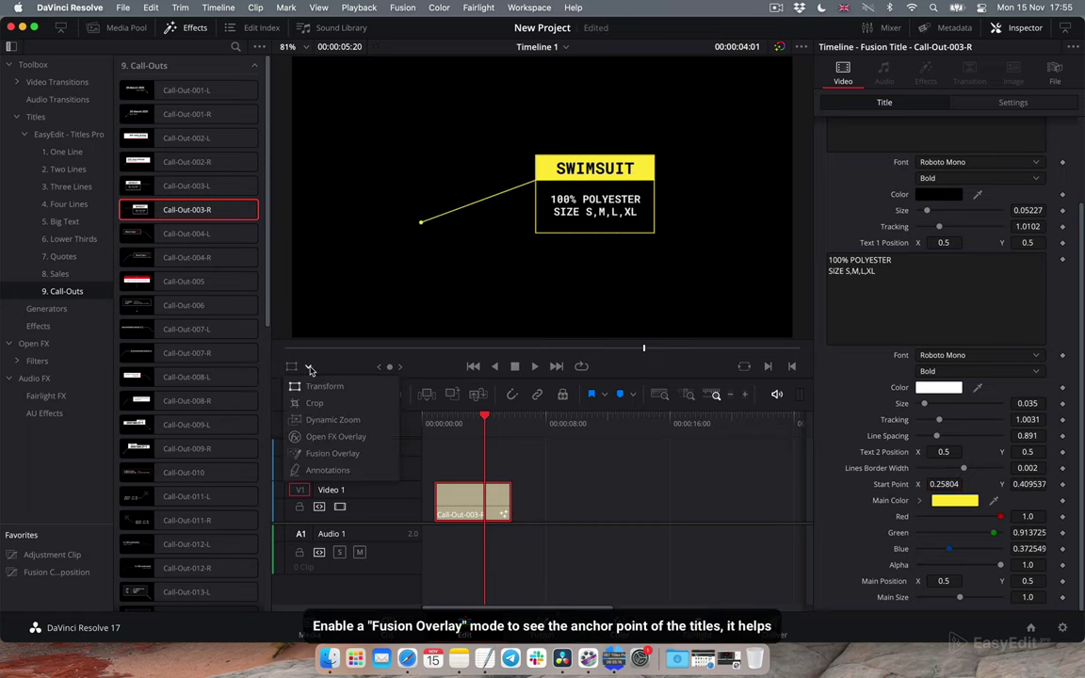
pyautogui.click(374, 455)
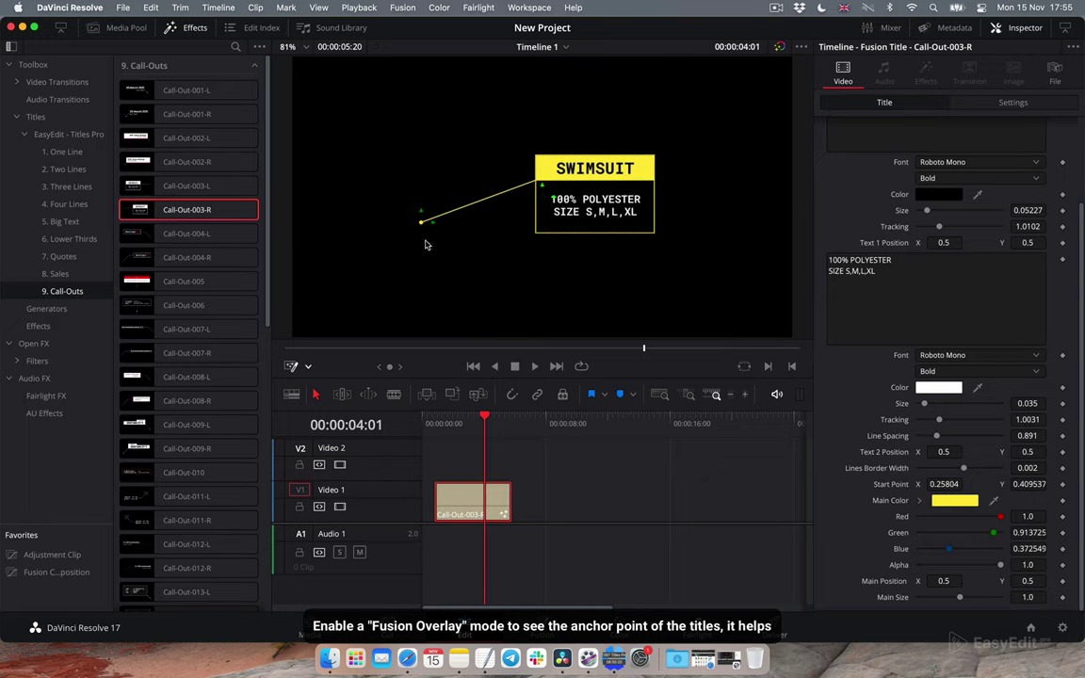
pyautogui.moveTo(419, 266); pyautogui.dragTo(366, 221)
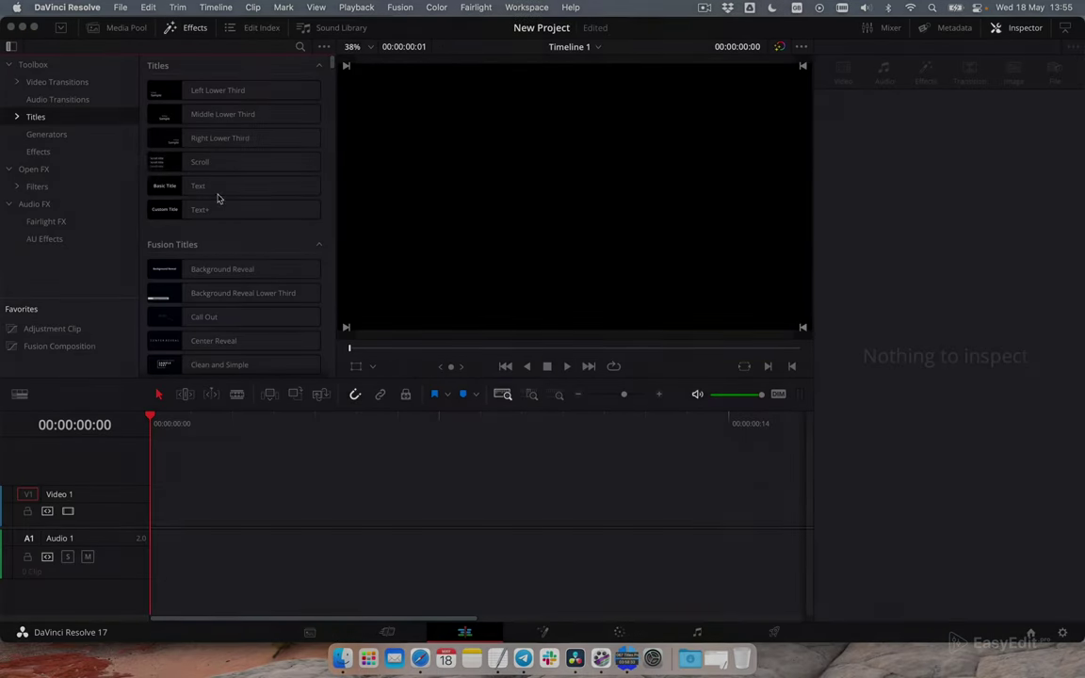
# Expand Titles > EasyEdit - Titles Pro and open the 10. Digital and 11. Glitch categories
pyautogui.click(16, 117)
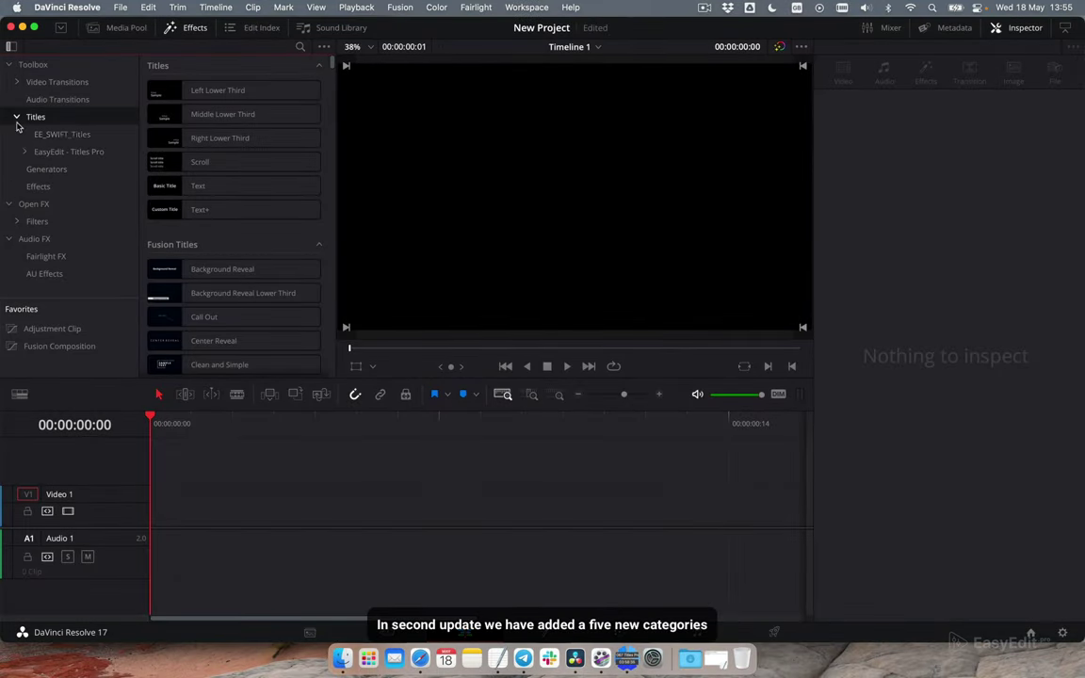
pyautogui.click(28, 153)
pyautogui.scroll(-5, 41, 204)
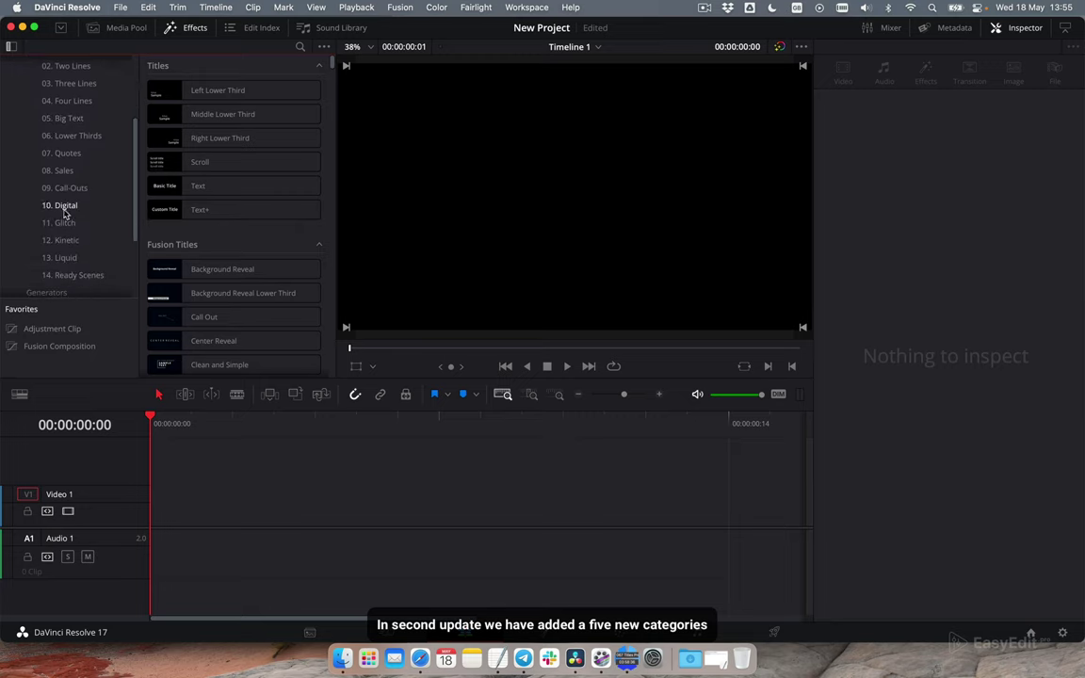
pyautogui.click(63, 208)
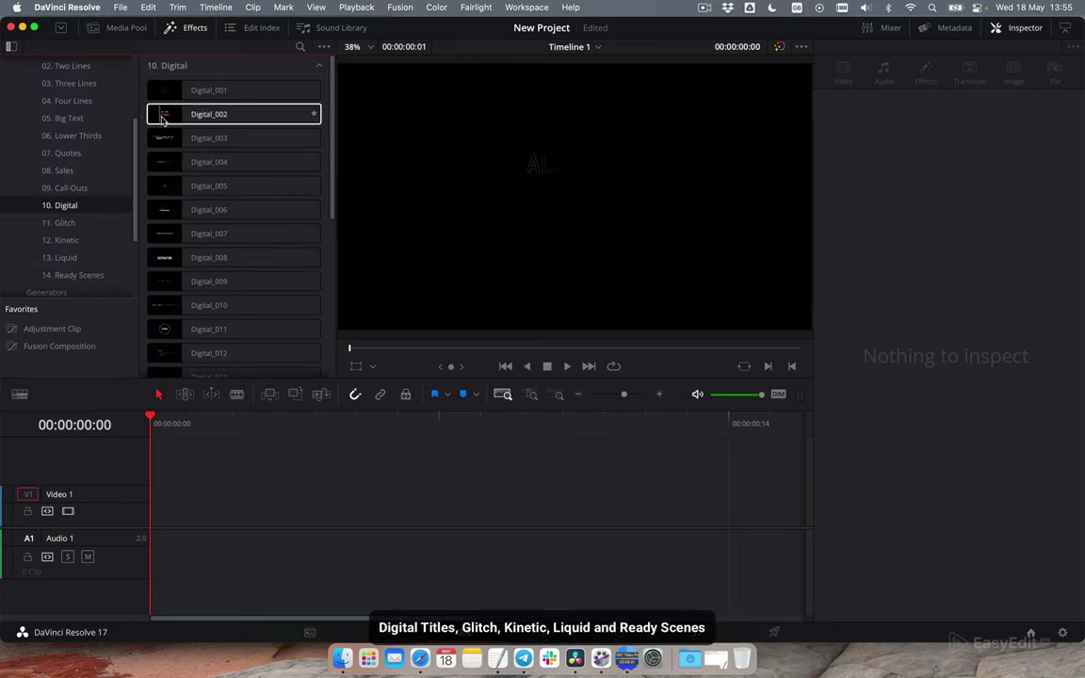
pyautogui.click(102, 223)
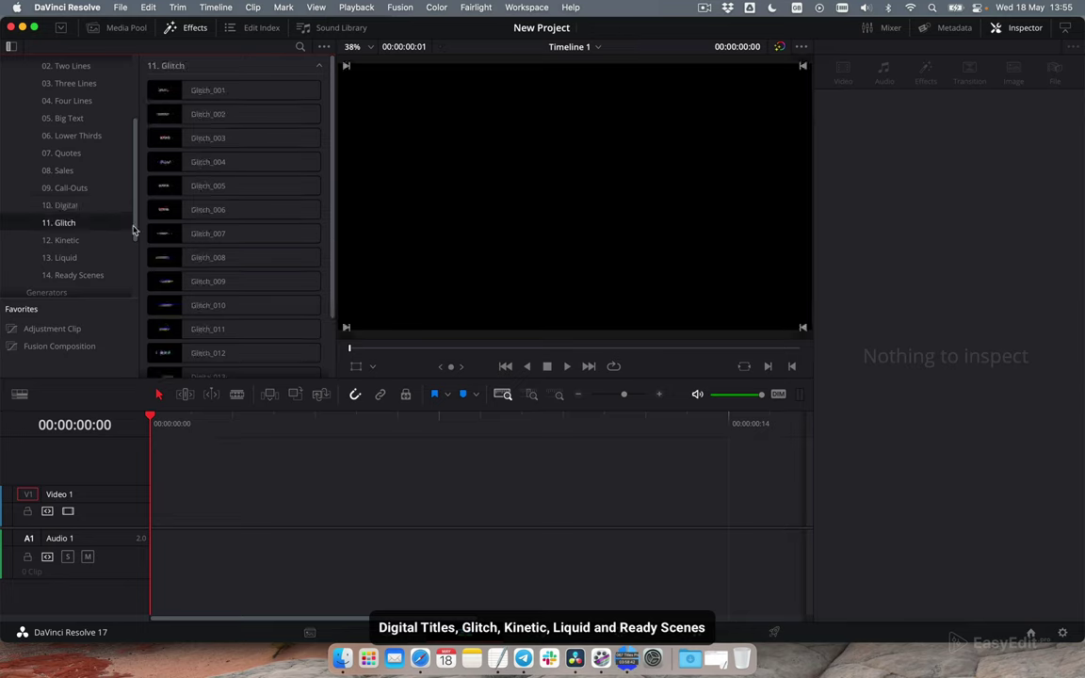
pyautogui.scroll(-1, 174, 246)
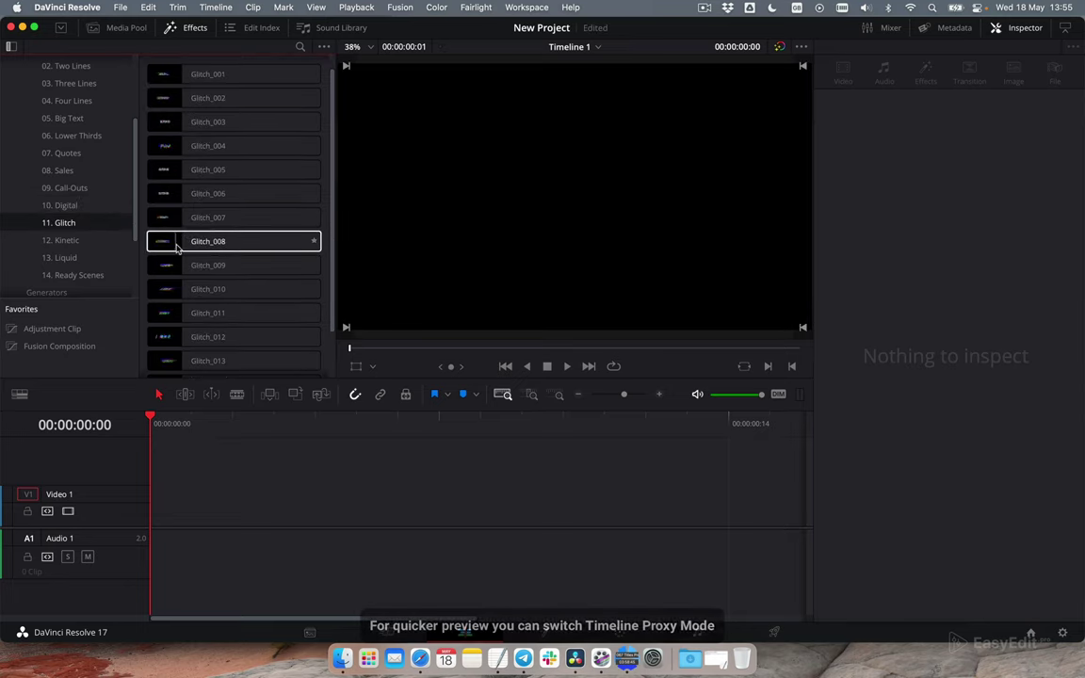
# Set Playback > Timeline Proxy Mode to Quarter Resolution
pyautogui.click(356, 6)
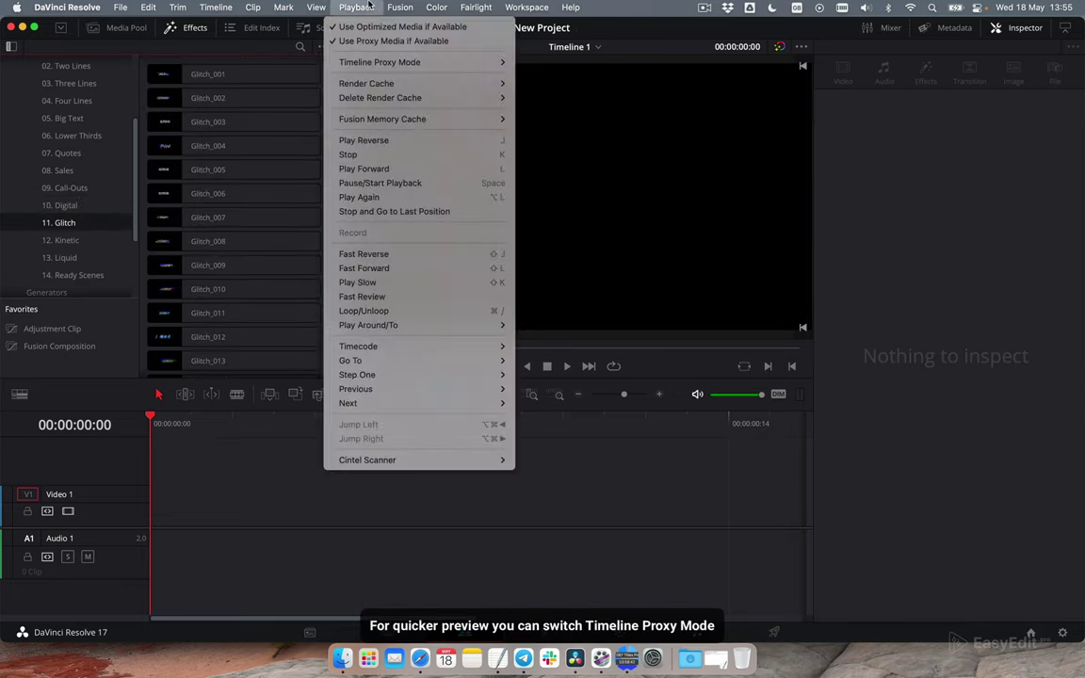
pyautogui.moveTo(452, 62)
pyautogui.click(561, 94)
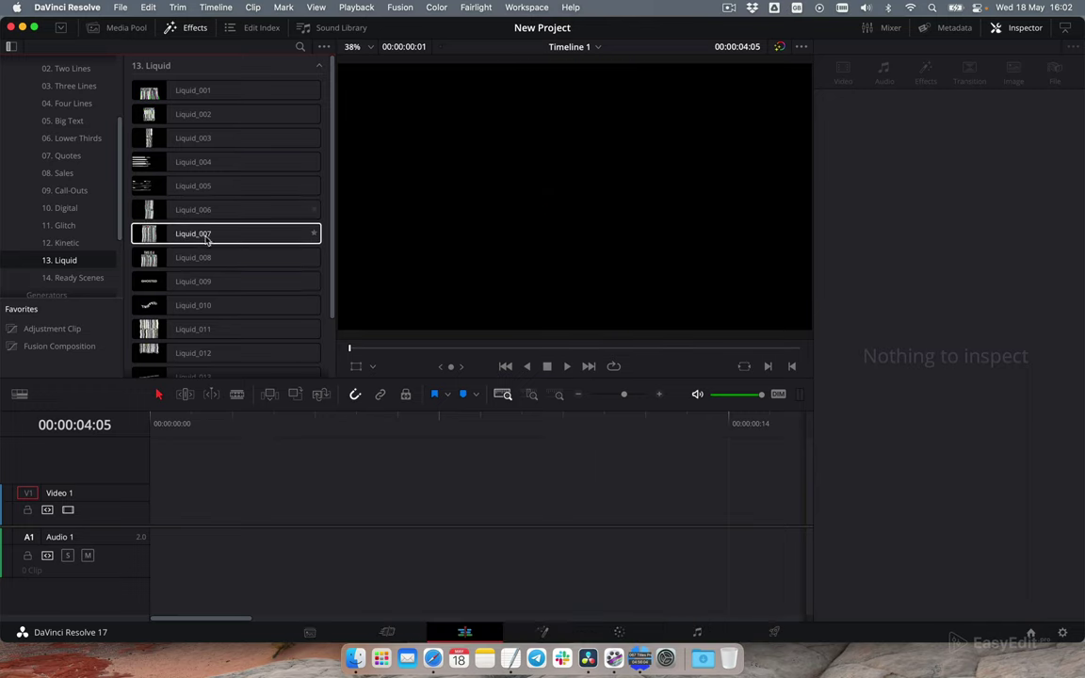
# Place the Liquid_007 title on Video 1 and replace DISTORTION with 'YOUR TEXT'
pyautogui.moveTo(236, 243); pyautogui.dragTo(182, 501)
pyautogui.click(232, 421)
pyautogui.click(441, 426)
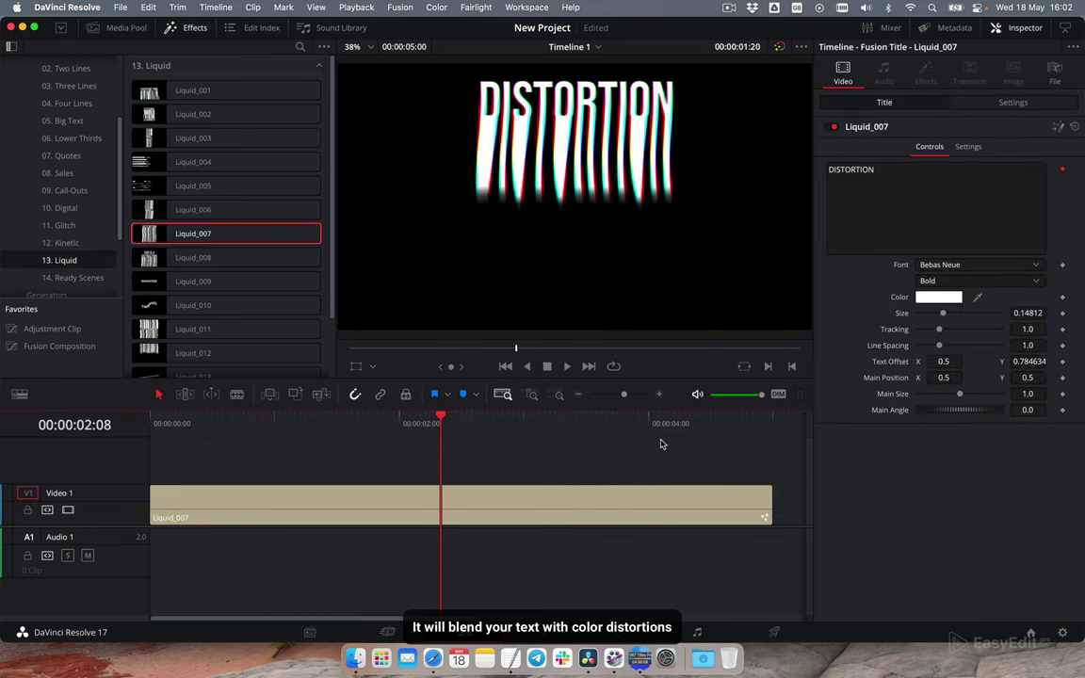
pyautogui.click(889, 191)
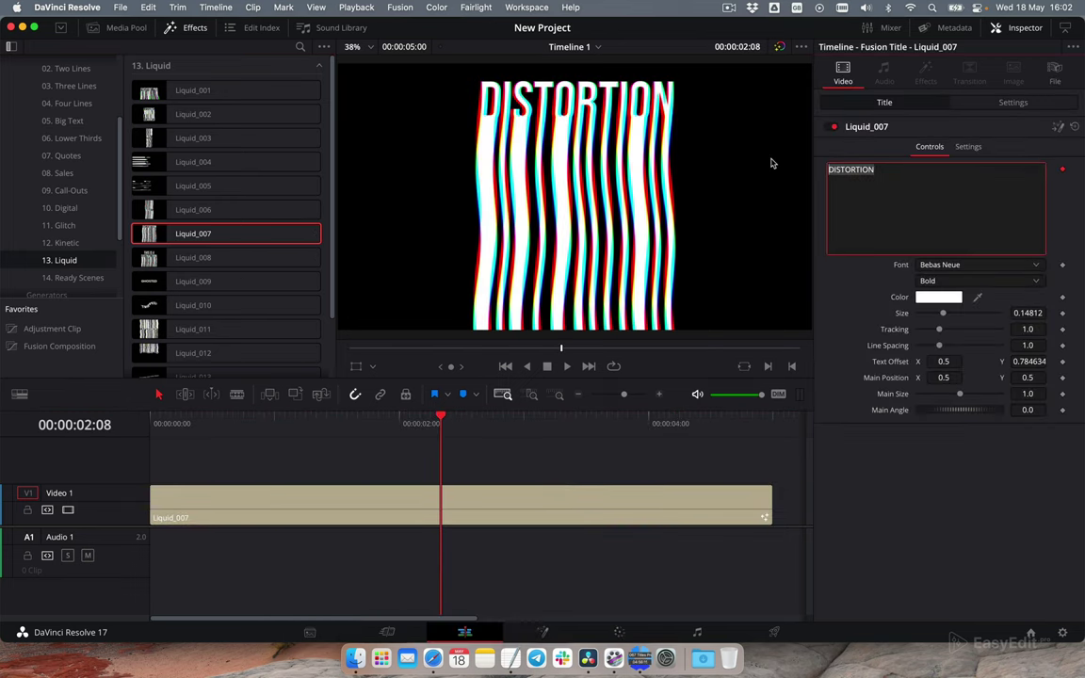
pyautogui.write('YOUR TEXT')
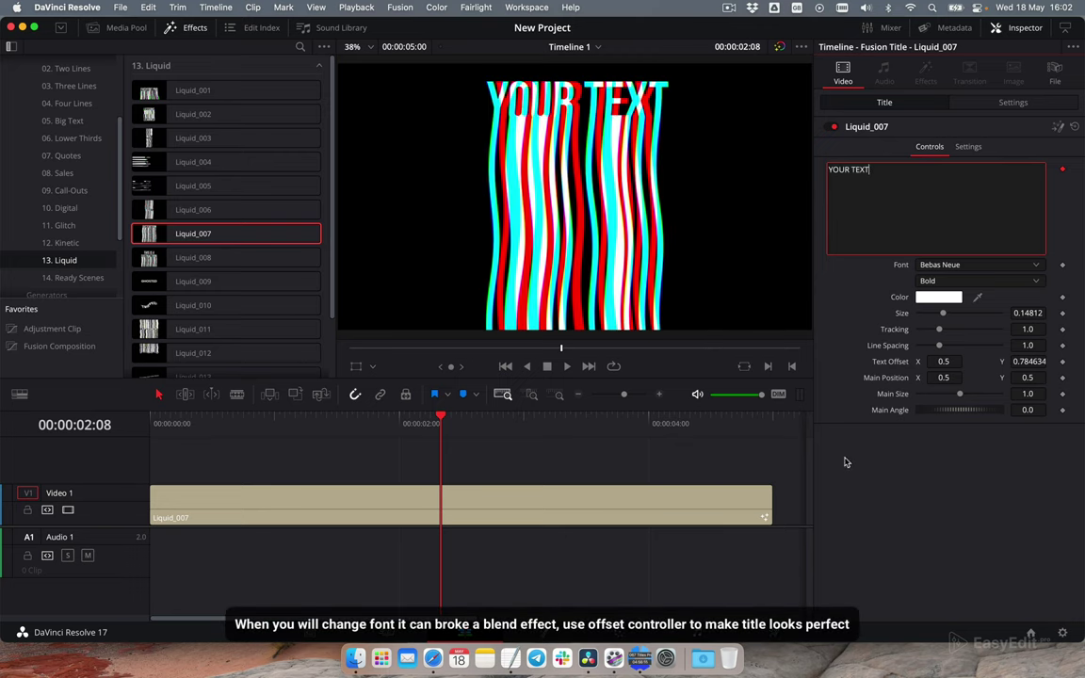
pyautogui.click(497, 429)
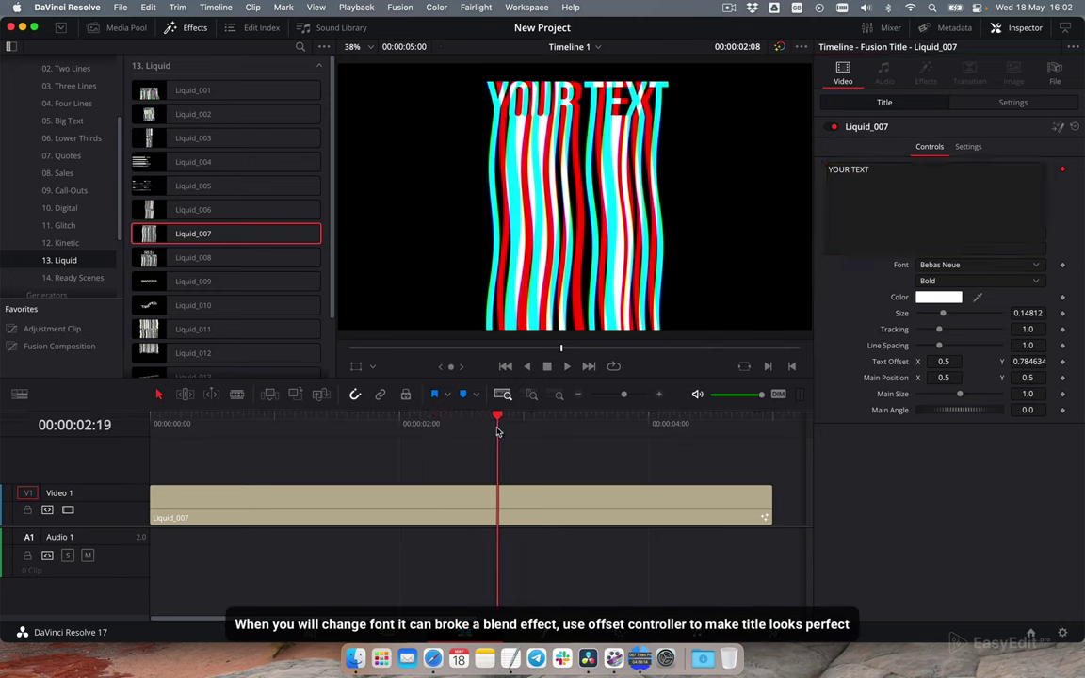
# Set the title font to Ayuthaya and fine-tune its vertical Text Offset Y
pyautogui.click(943, 268)
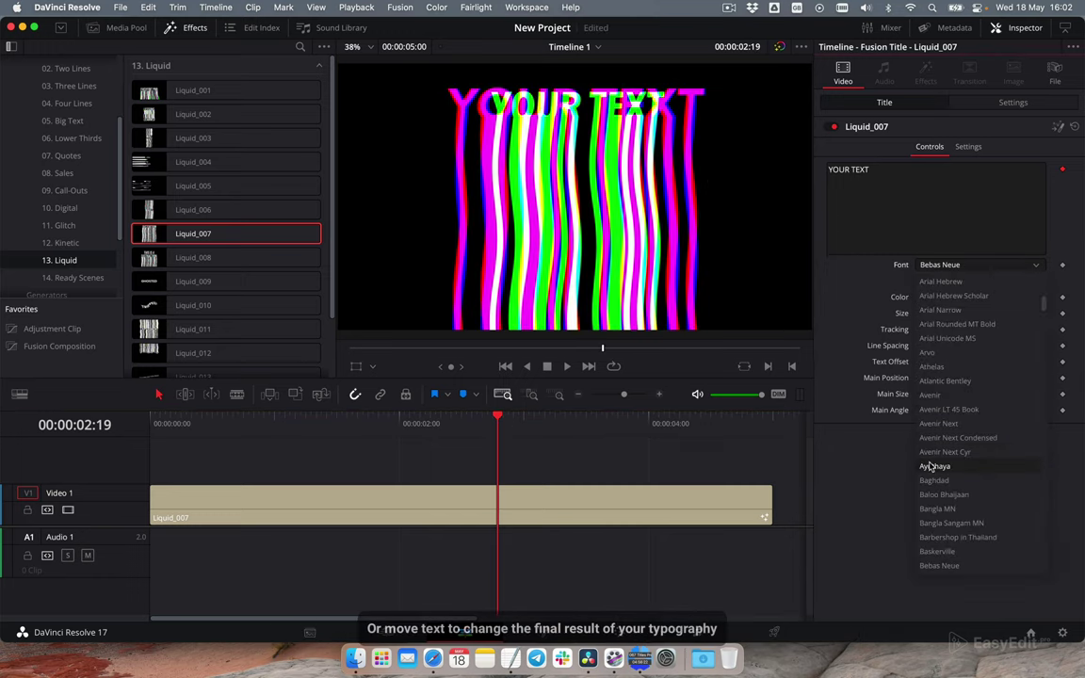
pyautogui.click(931, 467)
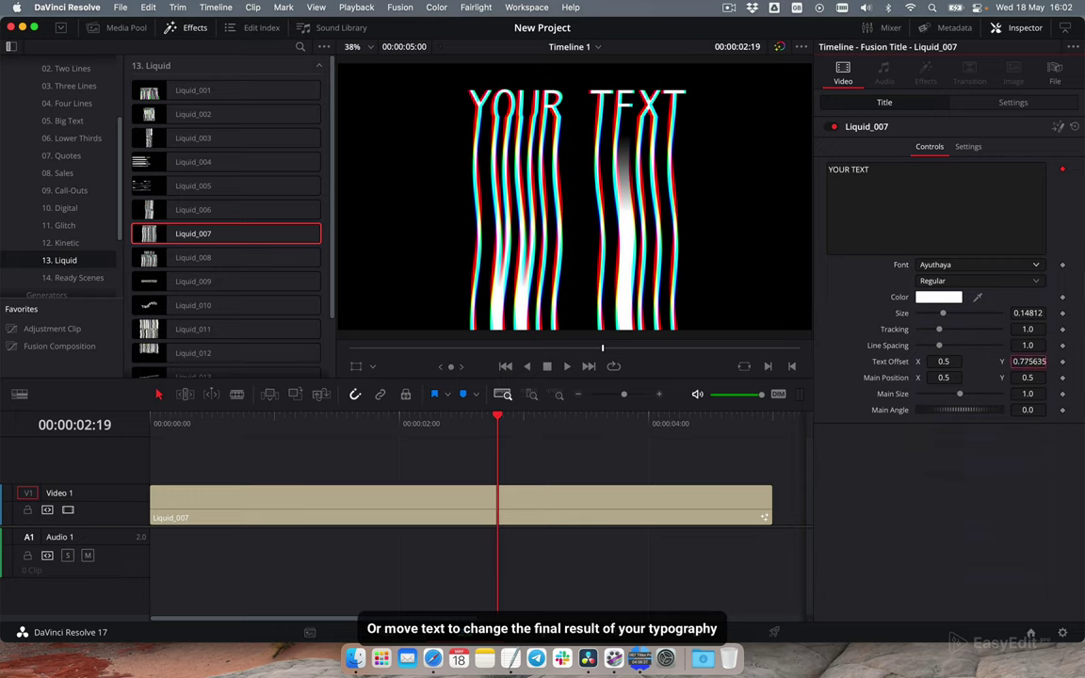
pyautogui.moveTo(1029, 361); pyautogui.dragTo(1025, 361)
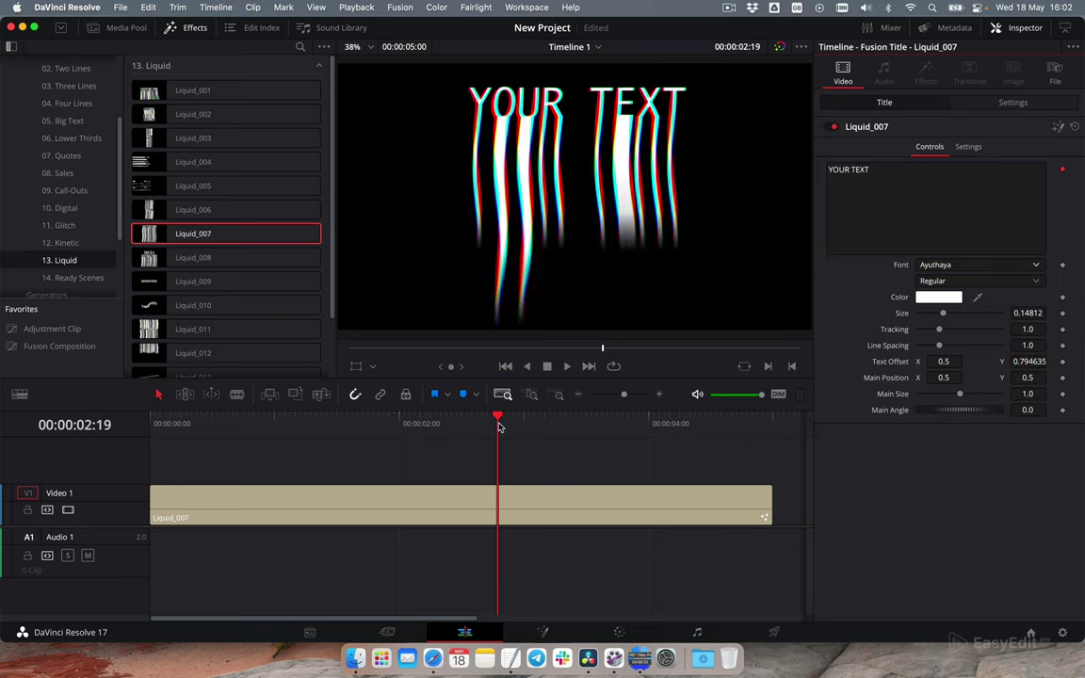
pyautogui.moveTo(499, 427); pyautogui.dragTo(570, 423)
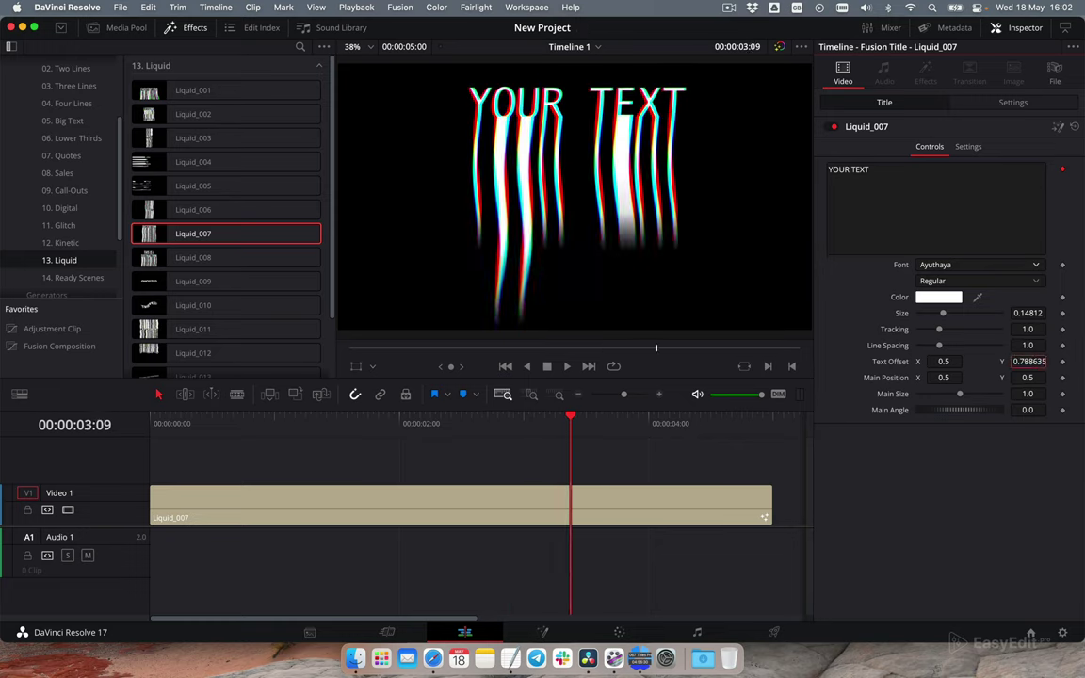
pyautogui.moveTo(1029, 360); pyautogui.dragTo(912, 369)
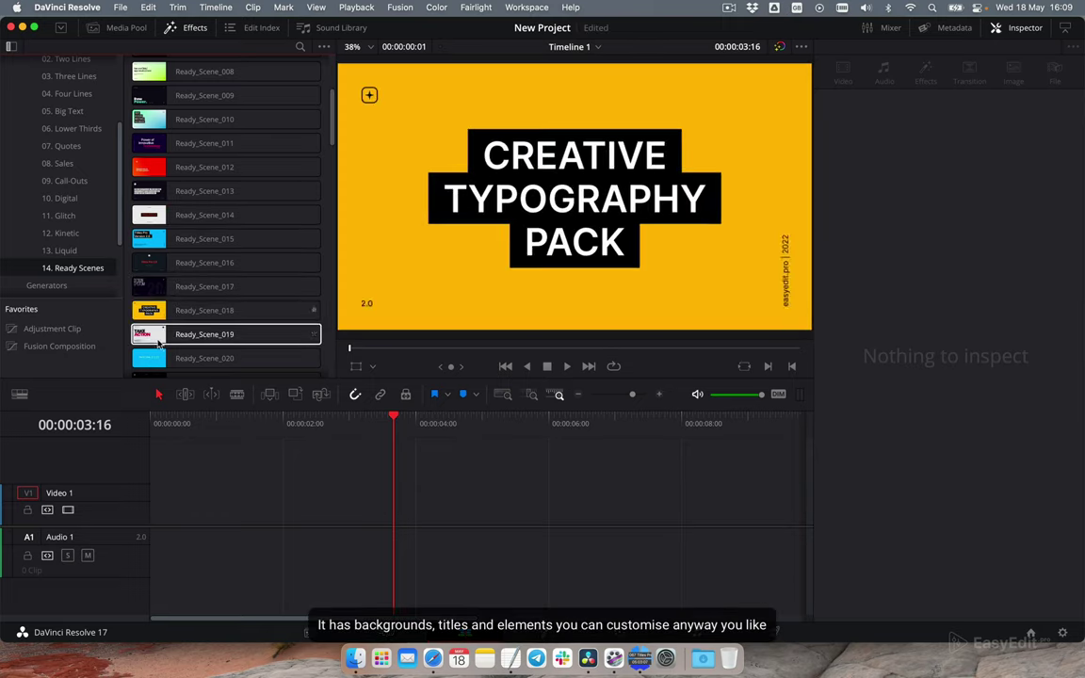
# Drop Ready_Scene_019 at the start of Video 1 and stretch it to about 9.5 seconds
pyautogui.moveTo(250, 340); pyautogui.dragTo(299, 496)
pyautogui.moveTo(162, 420); pyautogui.dragTo(341, 485)
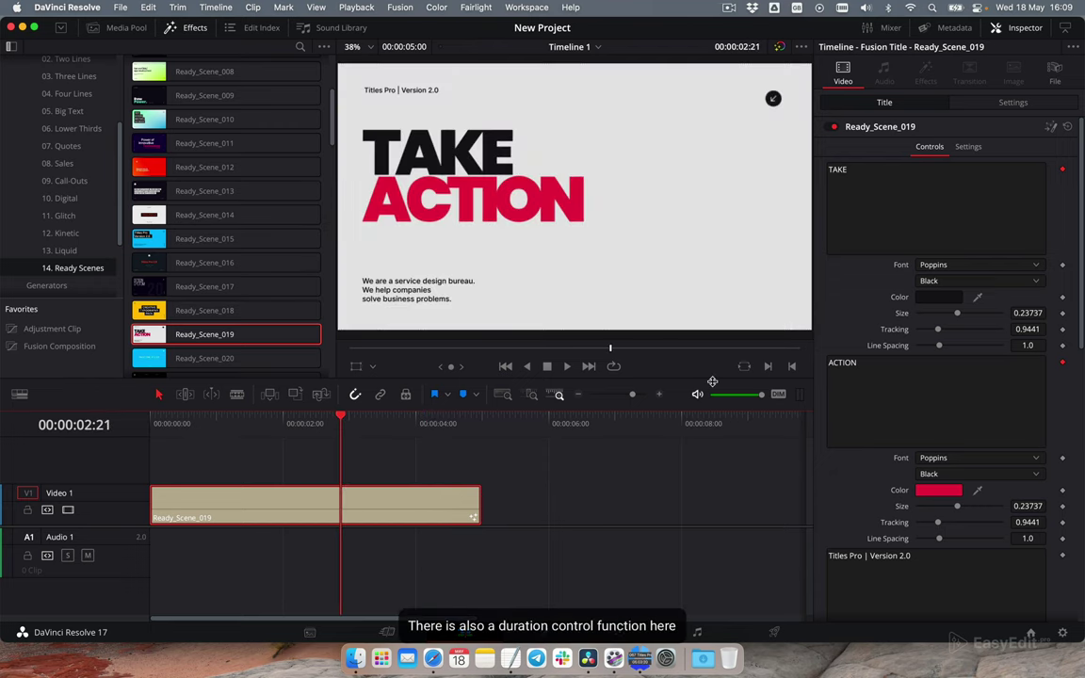
pyautogui.moveTo(478, 504); pyautogui.dragTo(779, 513)
pyautogui.click(482, 439)
pyautogui.moveTo(503, 440); pyautogui.dragTo(365, 469)
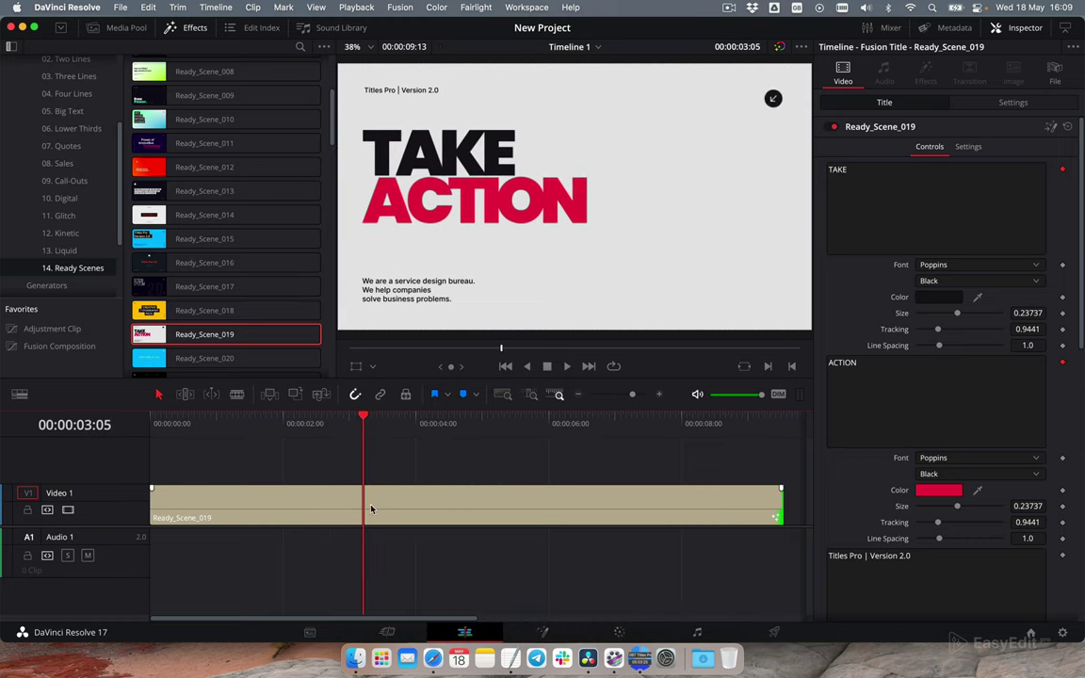
# Replace TAKE with 'EASYEDIT' and ACTION with 'STUDIO', widening both lines' tracking to about 0.96
pyautogui.click(371, 510)
pyautogui.click(864, 184)
pyautogui.write('E')
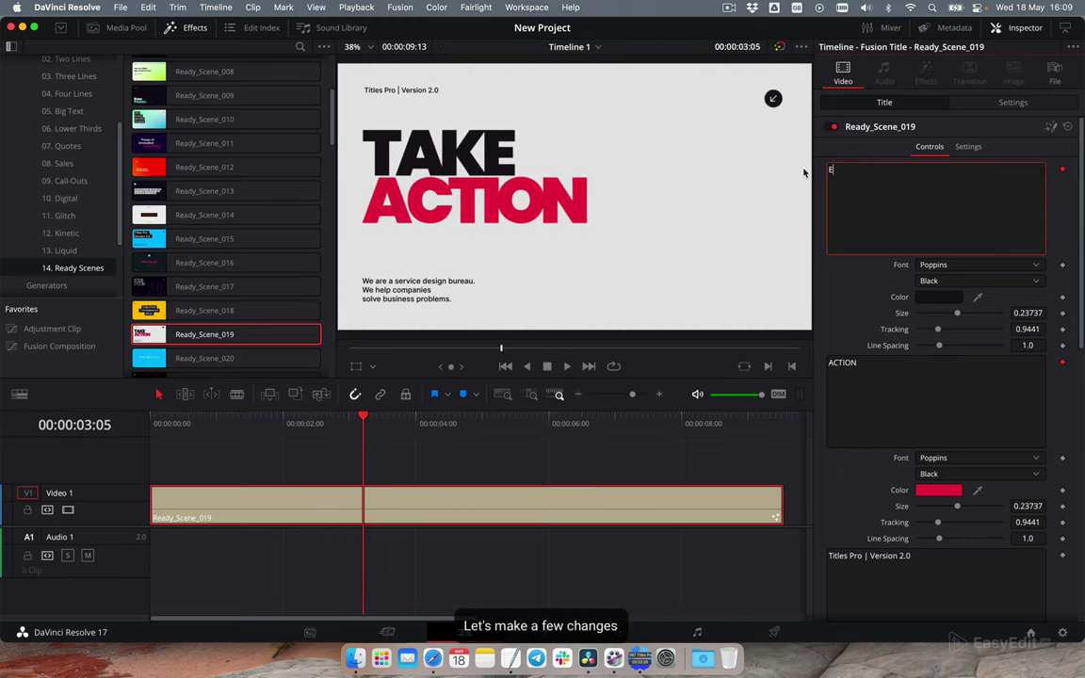
pyautogui.write('ASYEDIT')
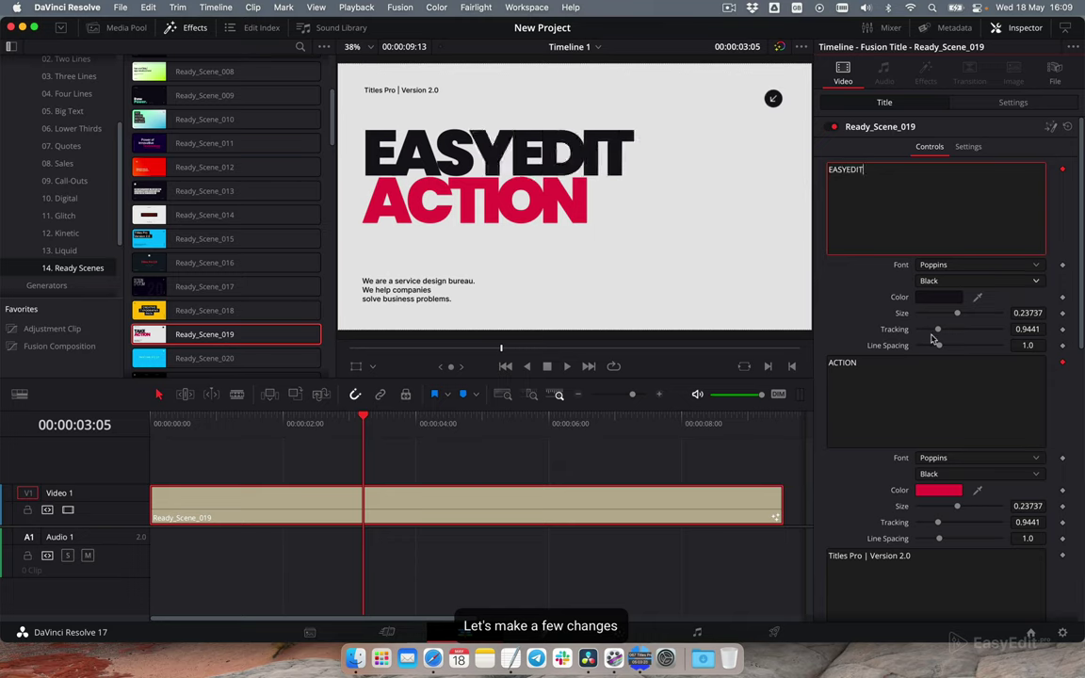
pyautogui.click(958, 381)
pyautogui.write('STU')
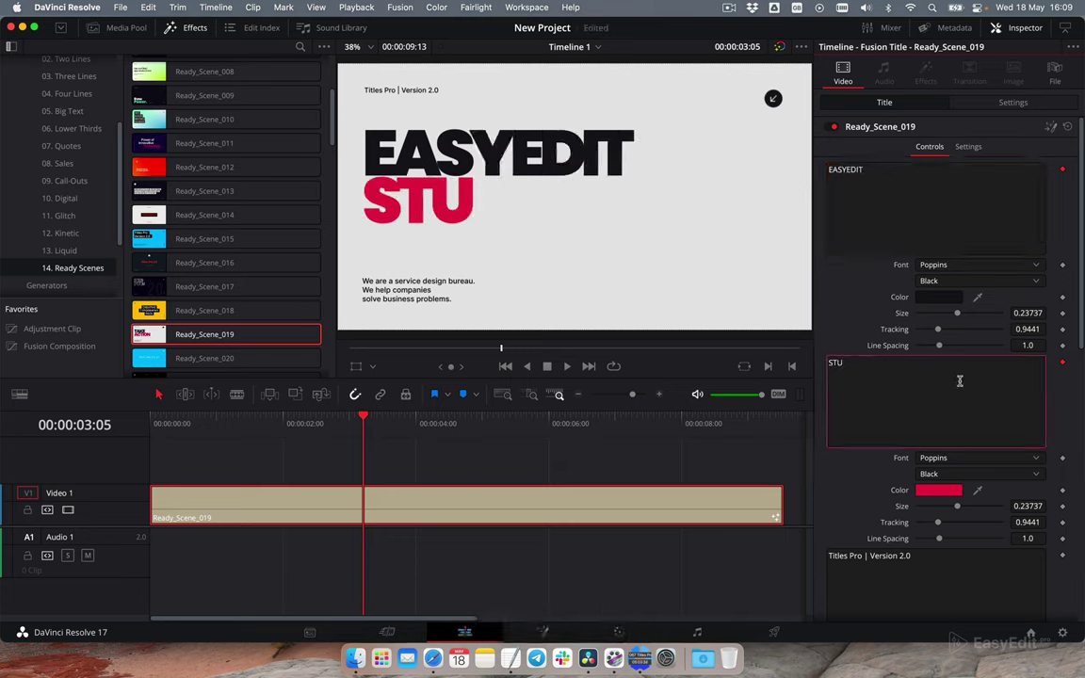
pyautogui.write('DIO')
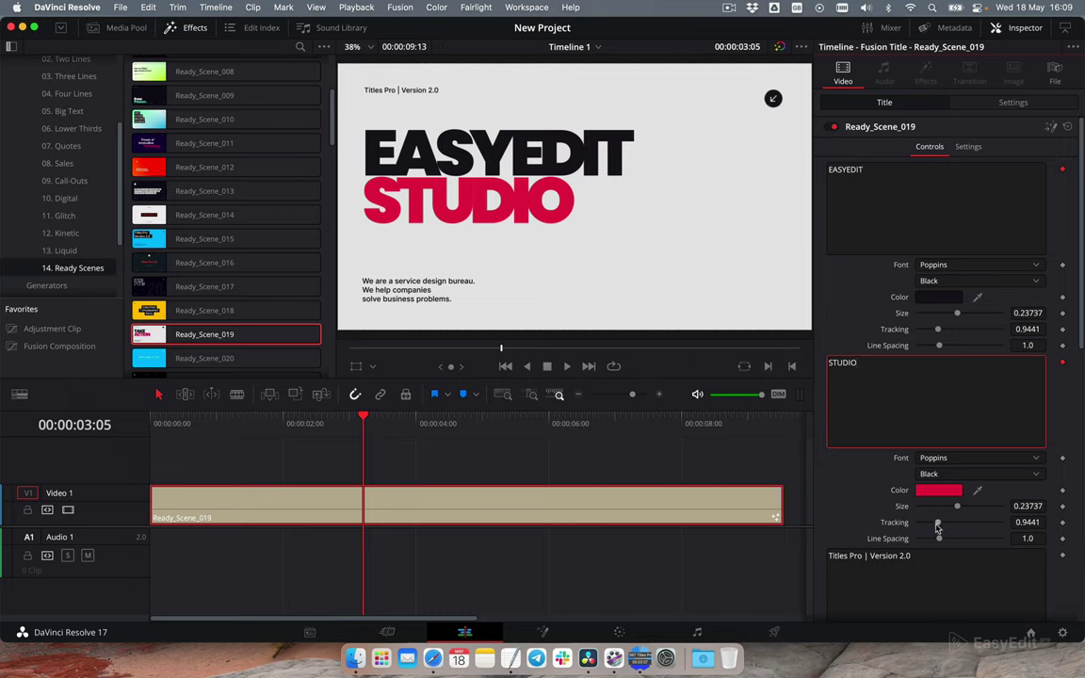
pyautogui.moveTo(937, 528); pyautogui.dragTo(939, 529)
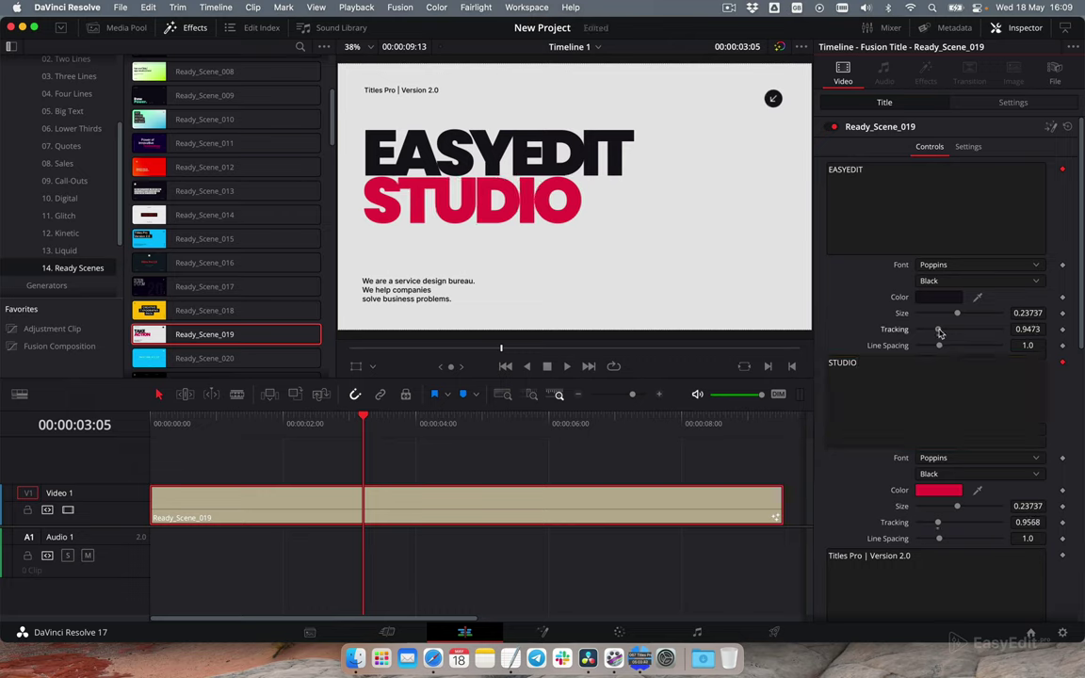
pyautogui.moveTo(939, 332); pyautogui.dragTo(943, 336)
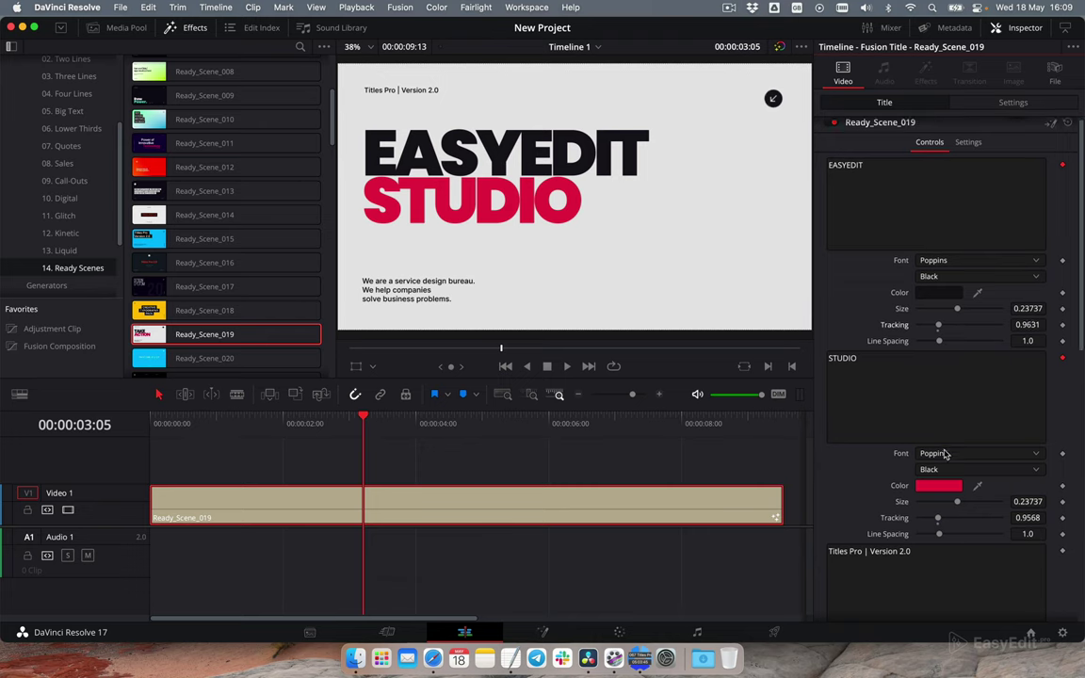
# Set the Text Group Position Y to 0.409, shifting the text block slightly down
pyautogui.scroll(-10, 944, 453)
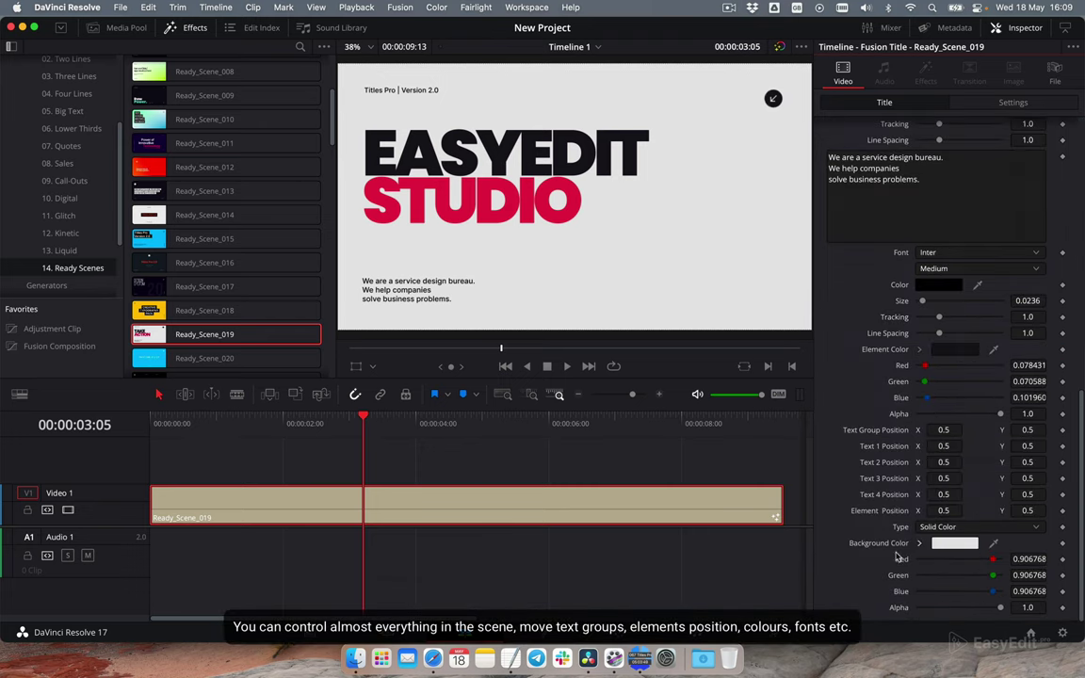
pyautogui.moveTo(940, 431); pyautogui.dragTo(941, 430)
pyautogui.moveTo(1027, 430); pyautogui.dragTo(1022, 432)
pyautogui.moveTo(943, 445); pyautogui.dragTo(944, 447)
pyautogui.moveTo(1027, 446); pyautogui.dragTo(1026, 446)
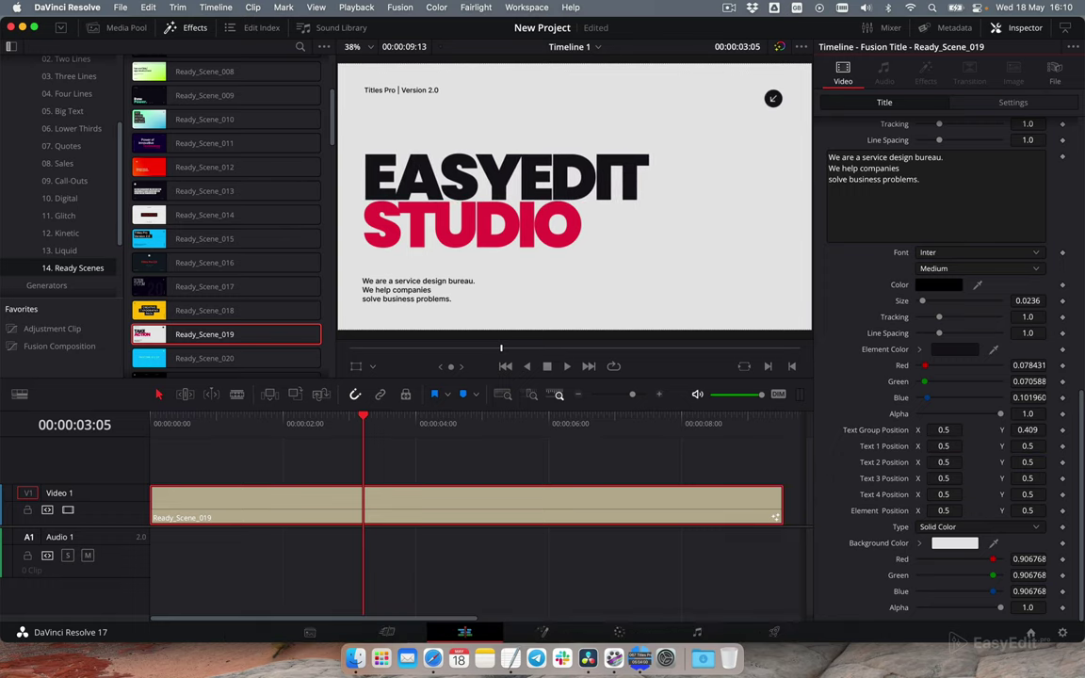
# Move the arrow element to X 0.525, Y -0.248 and eyedrop STUDIO's red as its colour
pyautogui.moveTo(1032, 510); pyautogui.dragTo(1026, 505)
pyautogui.moveTo(933, 509); pyautogui.dragTo(939, 502)
pyautogui.click(947, 349)
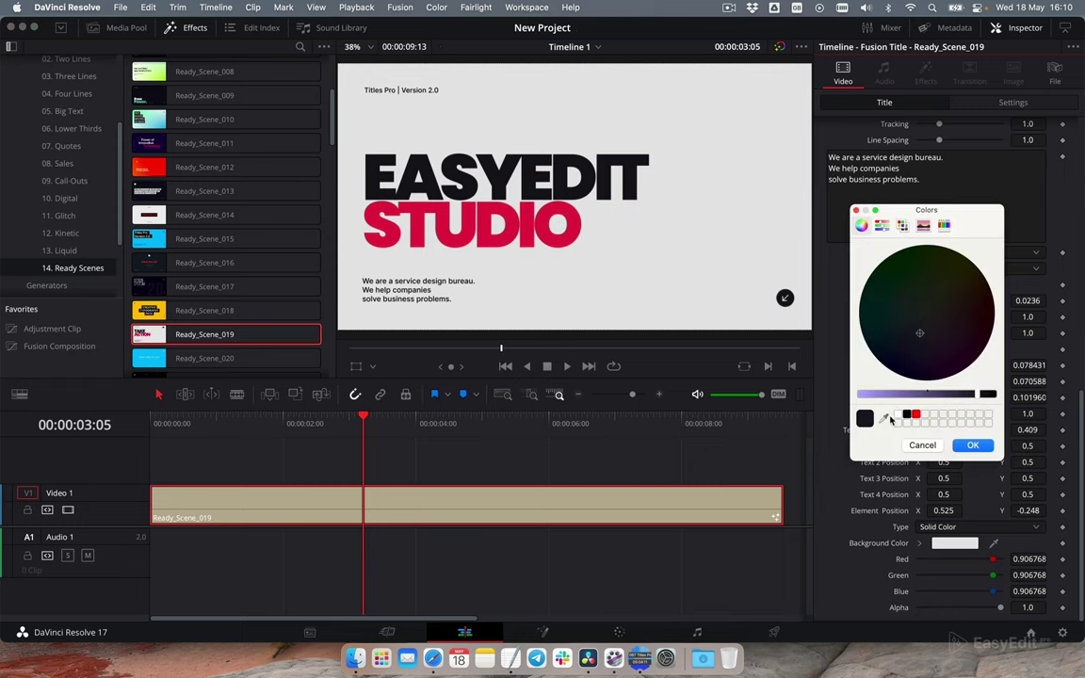
pyautogui.click(884, 418)
pyautogui.click(527, 224)
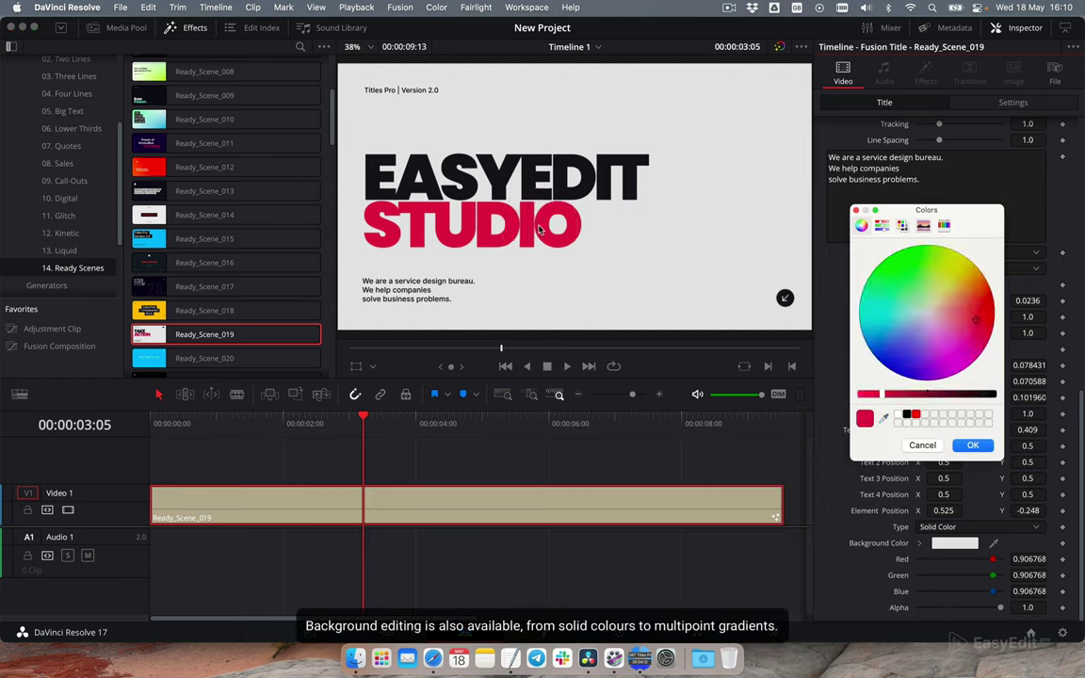
pyautogui.click(973, 444)
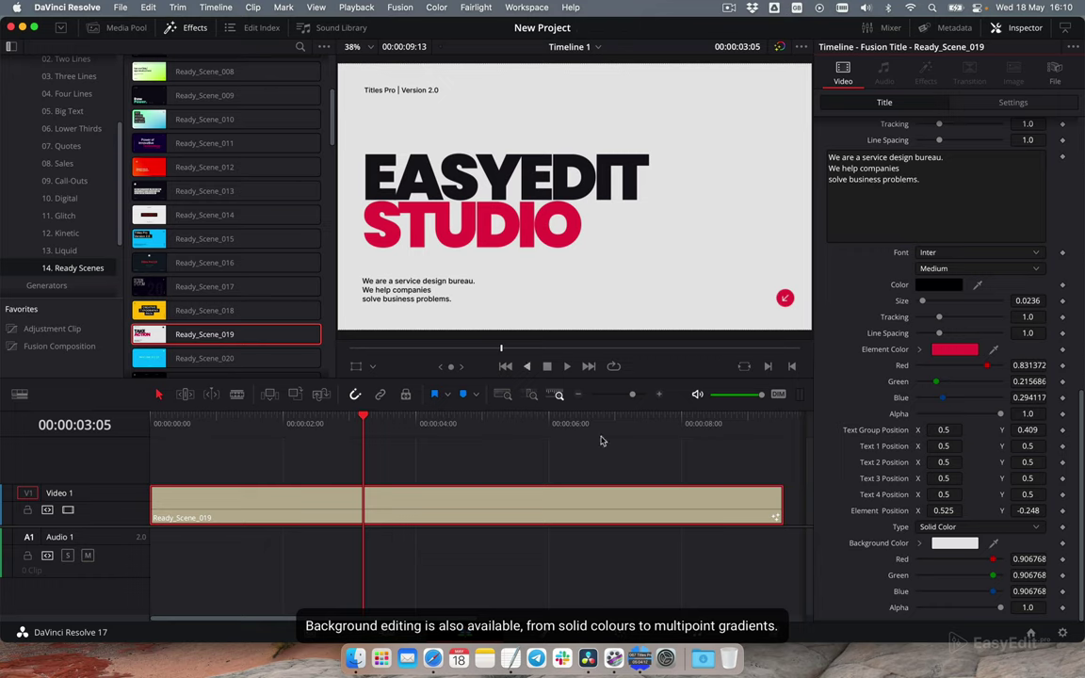
# Set the background Type to Four Corner
pyautogui.click(961, 526)
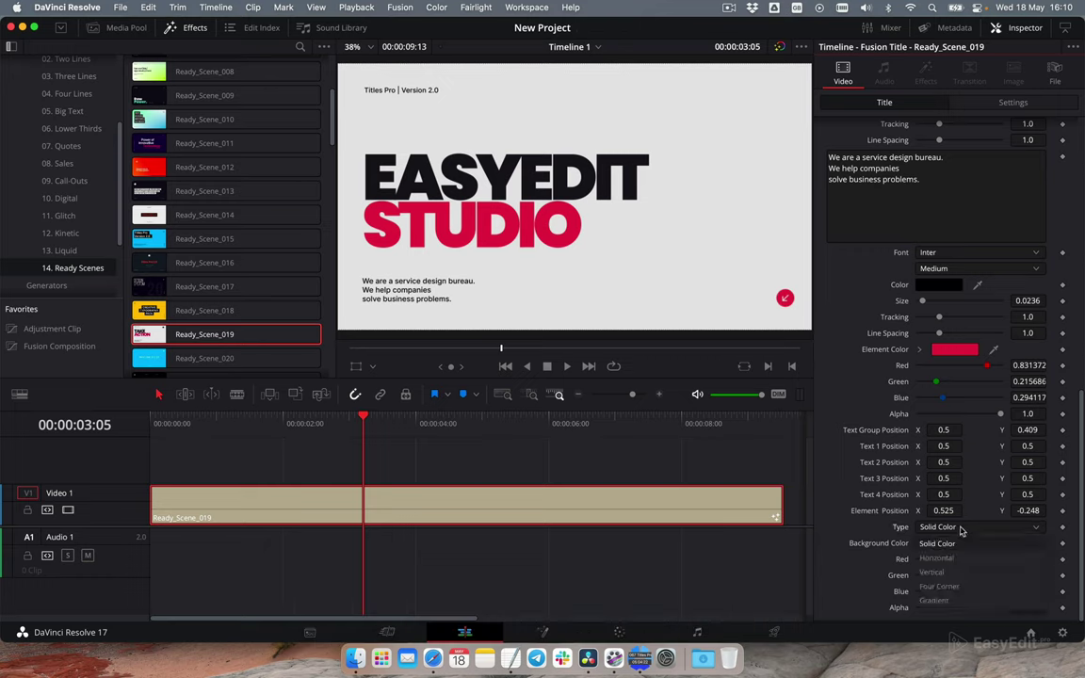
pyautogui.click(939, 586)
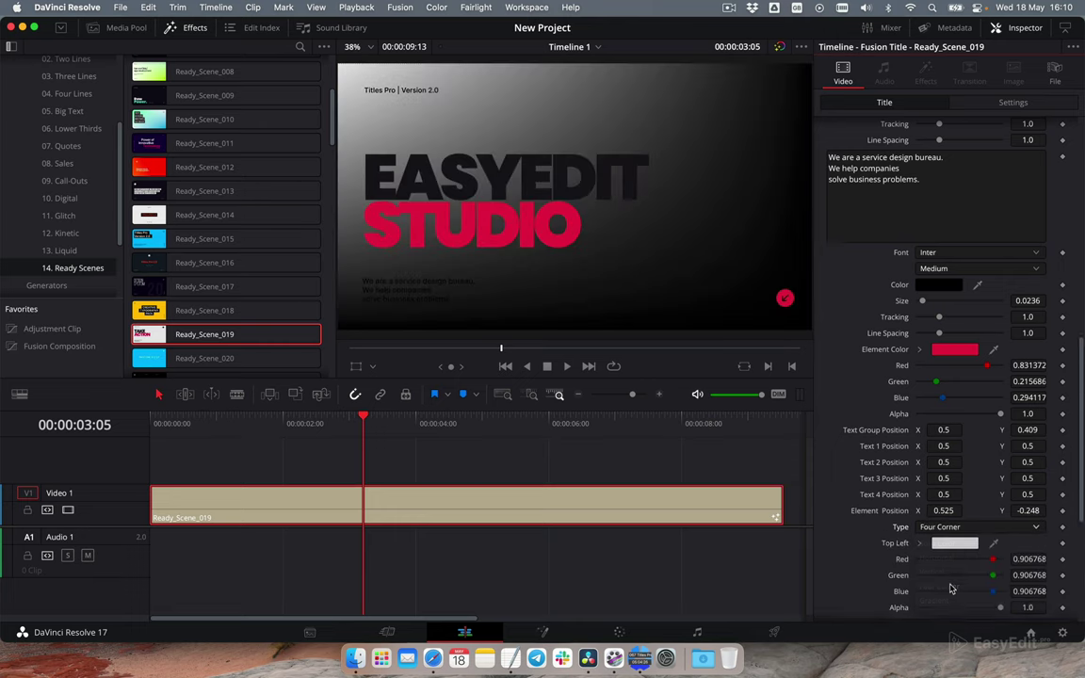
pyautogui.scroll(-5, 949, 584)
# Colour the corners: pale blue top right, pink bottom left, lavender bottom right
pyautogui.click(956, 368)
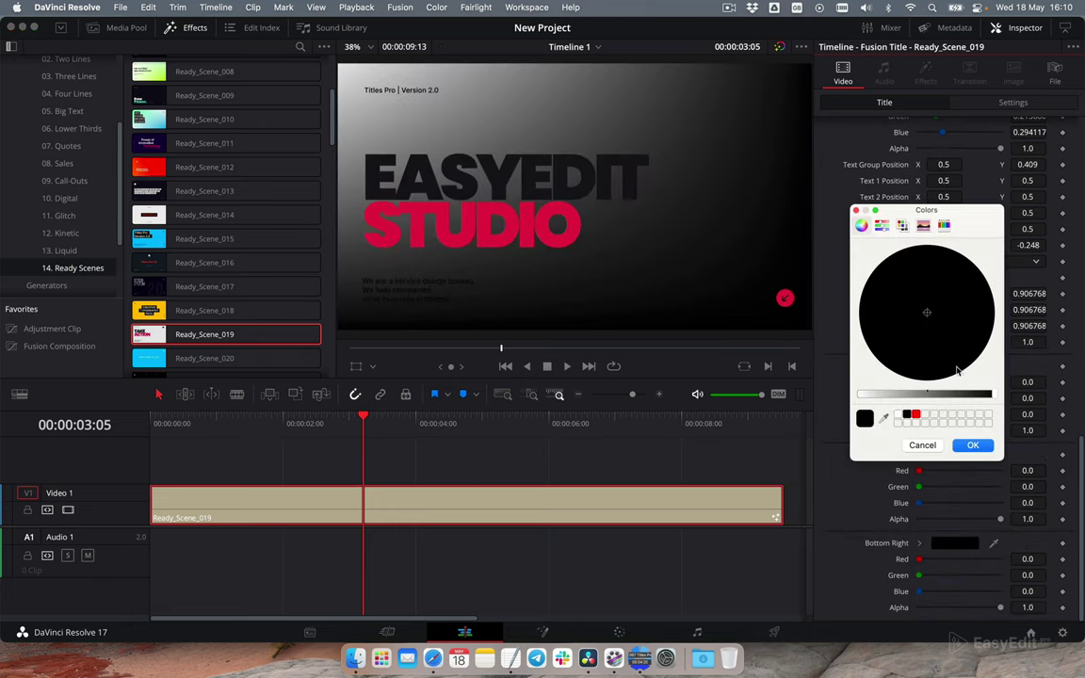
pyautogui.moveTo(927, 312); pyautogui.dragTo(915, 320)
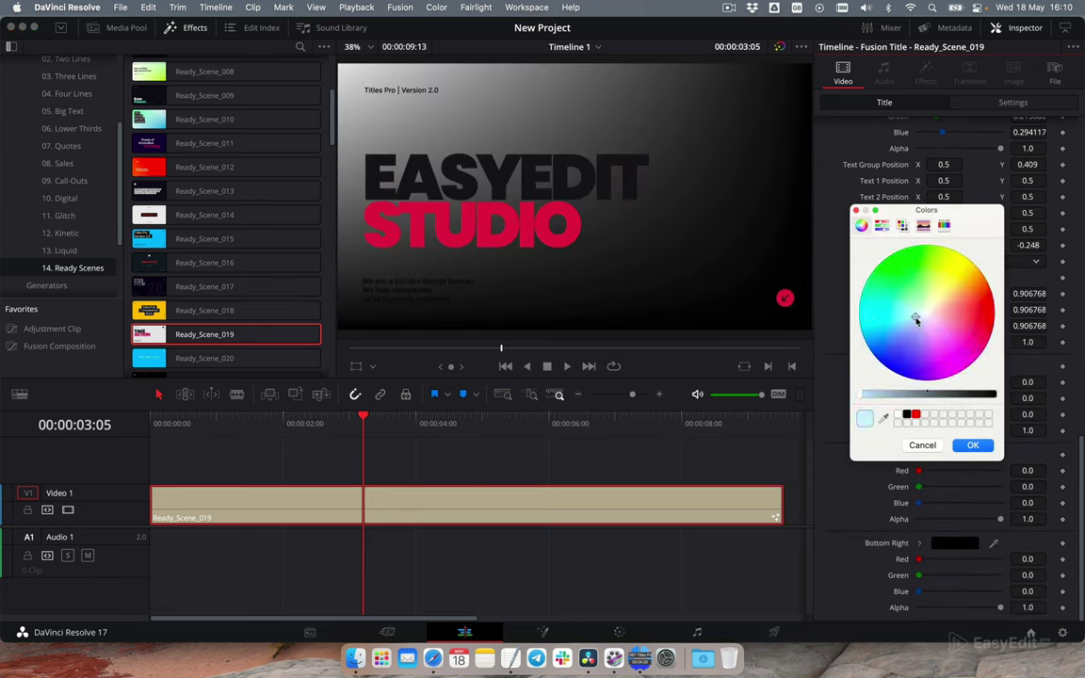
pyautogui.click(964, 447)
pyautogui.click(956, 454)
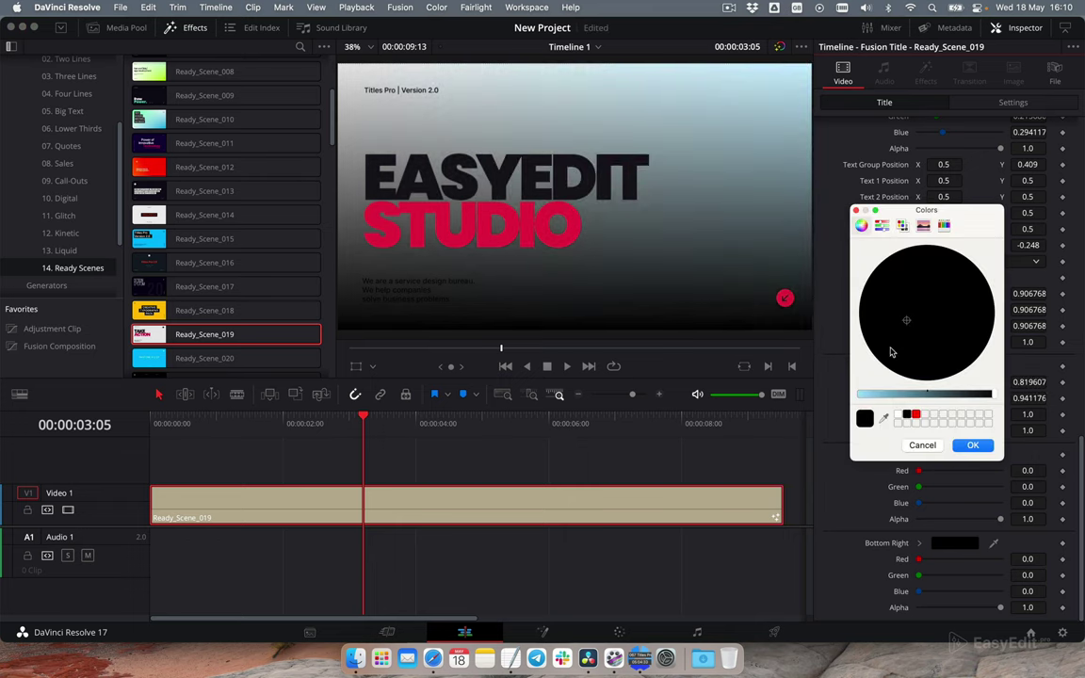
pyautogui.click(906, 321)
pyautogui.click(938, 330)
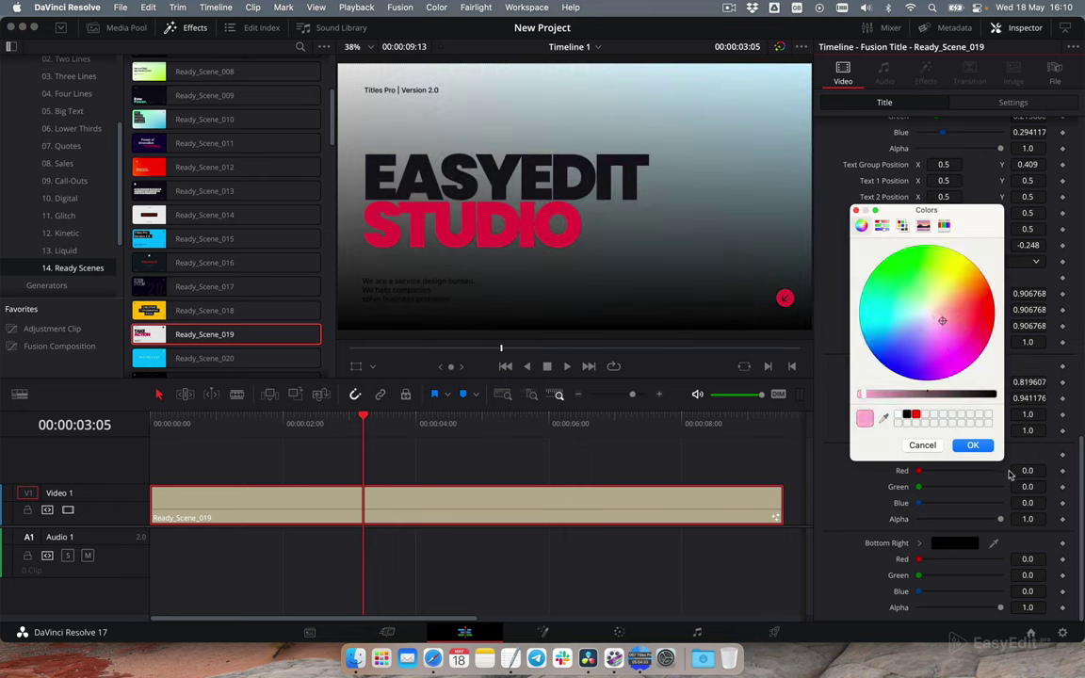
pyautogui.click(973, 444)
pyautogui.click(955, 543)
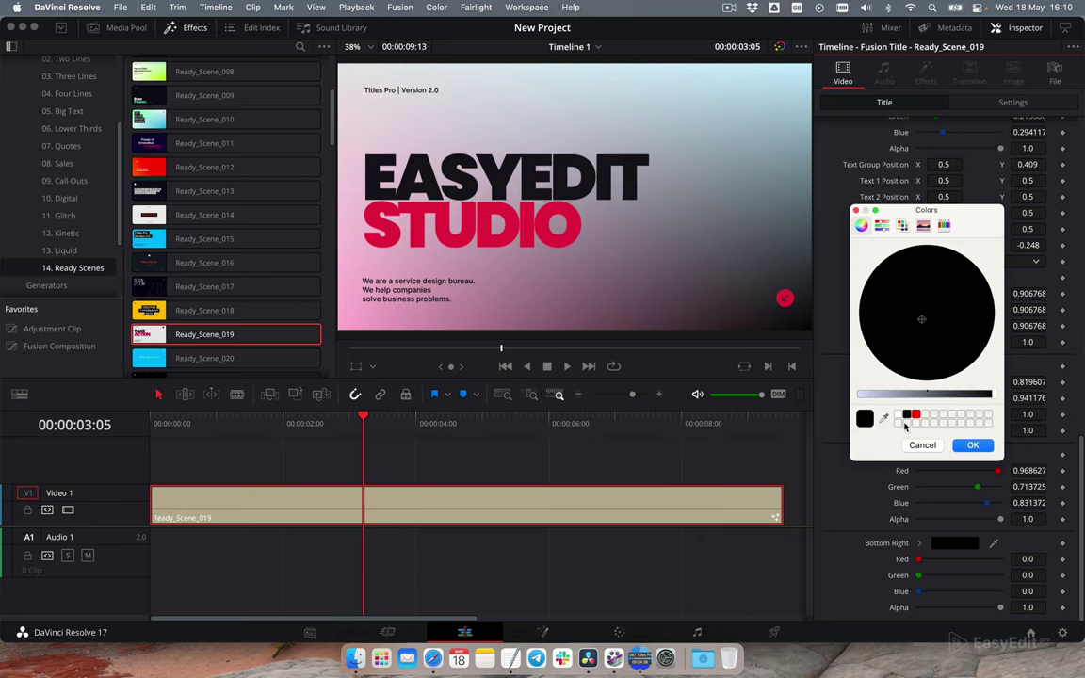
pyautogui.click(902, 393)
pyautogui.click(919, 324)
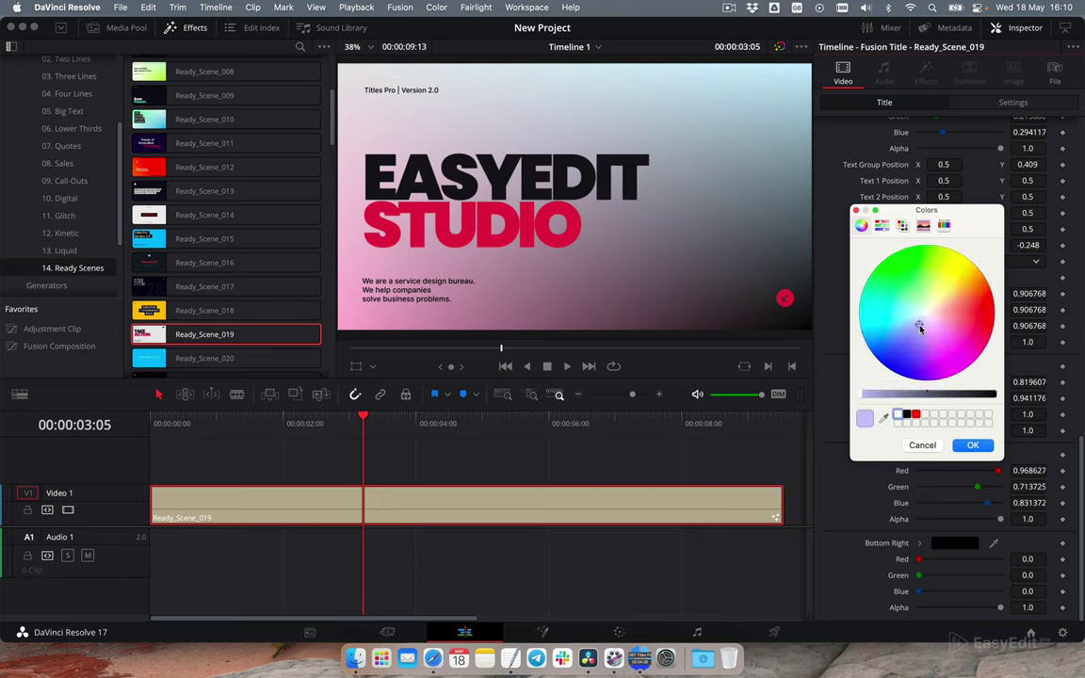
pyautogui.click(983, 449)
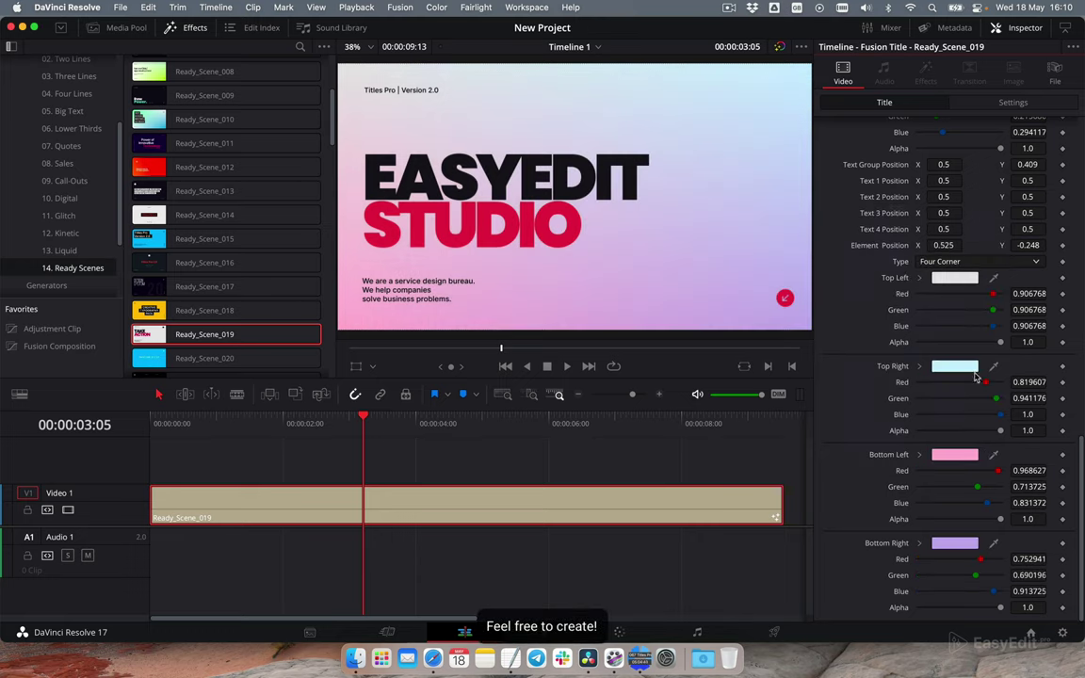